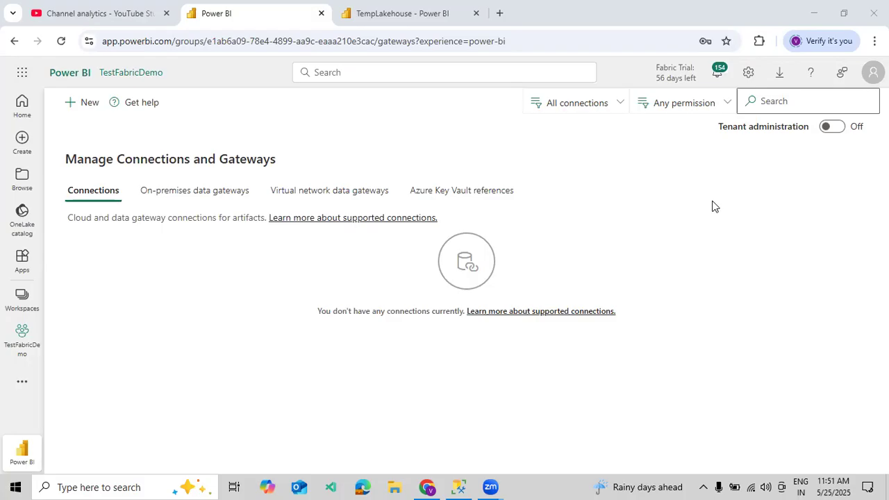
# Check the status of TestGateway among the on-premises data gateways and return to the connections list.
pyautogui.click(243, 193)
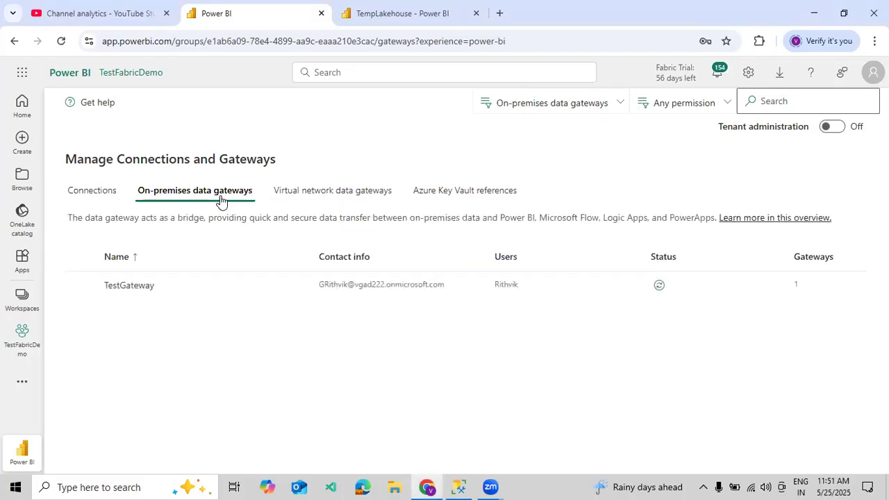
pyautogui.click(657, 286)
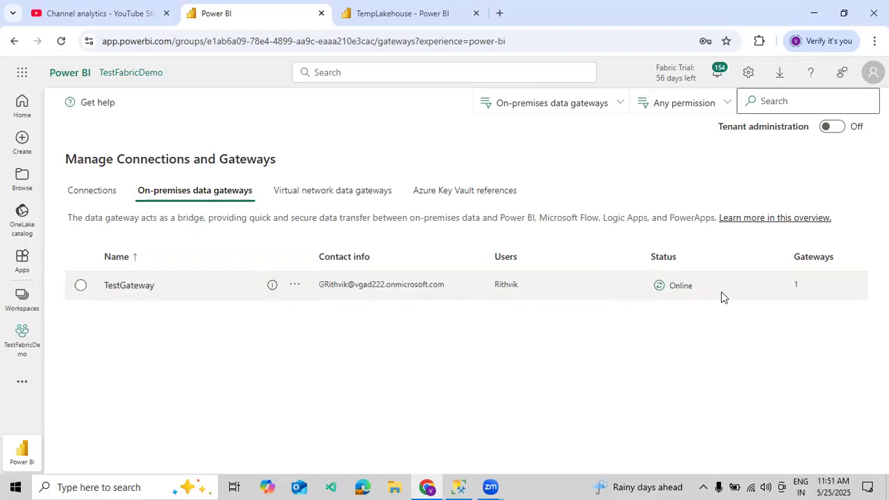
pyautogui.click(94, 188)
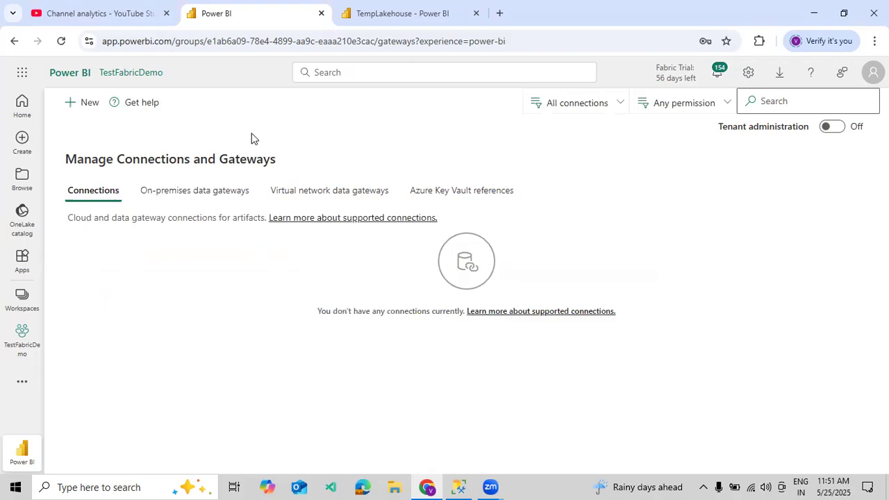
# Start a new connection, compare the cloud and virtual network forms, and choose On-premises as its type.
pyautogui.click(87, 117)
pyautogui.click(768, 170)
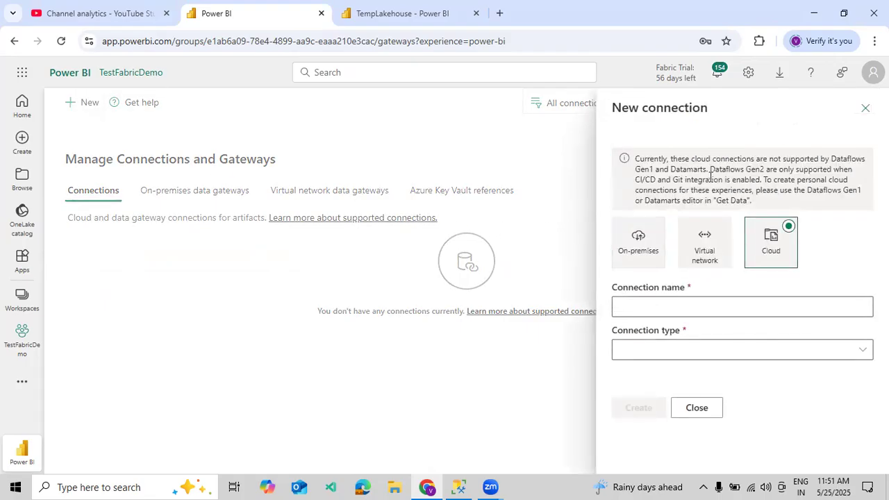
pyautogui.click(641, 236)
pyautogui.click(703, 191)
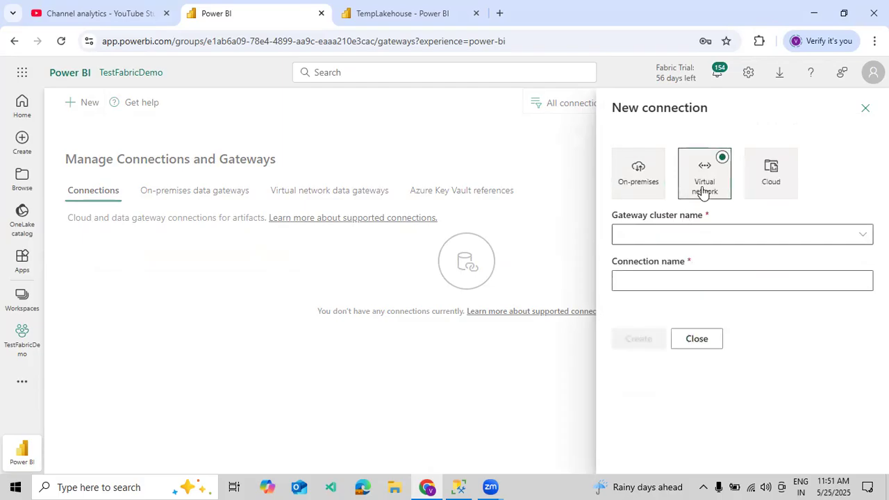
pyautogui.click(764, 173)
pyautogui.click(637, 232)
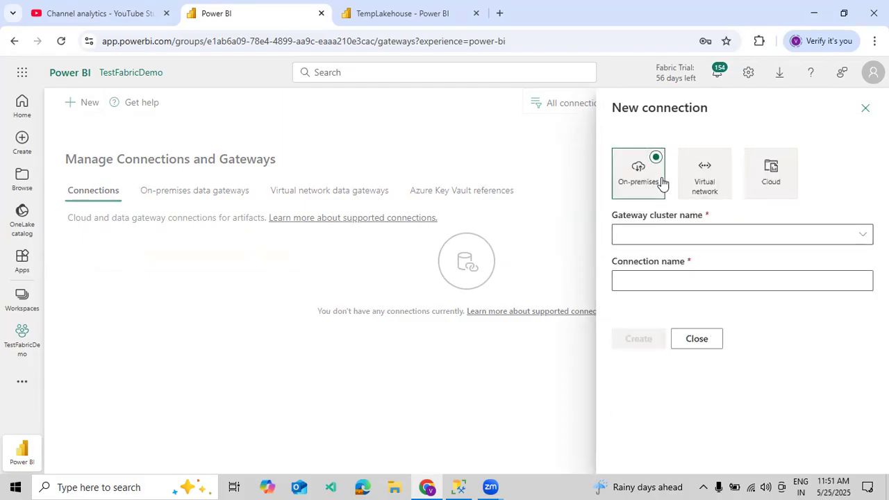
pyautogui.click(774, 182)
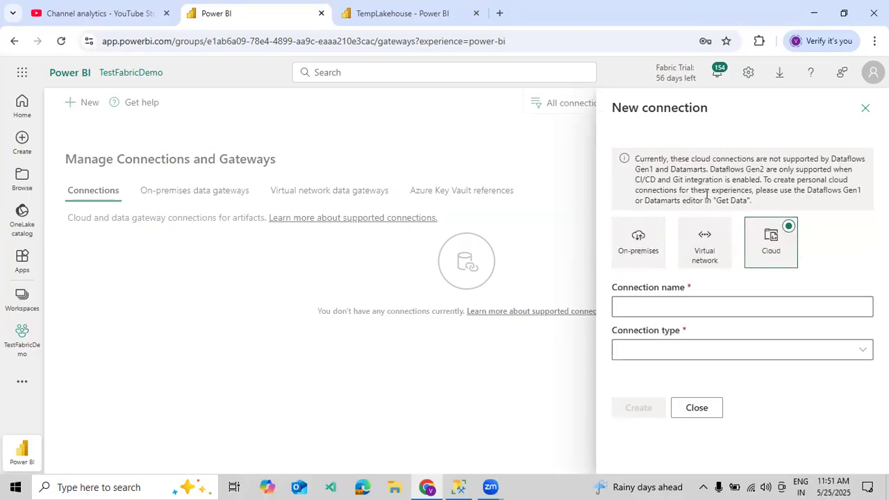
pyautogui.click(653, 232)
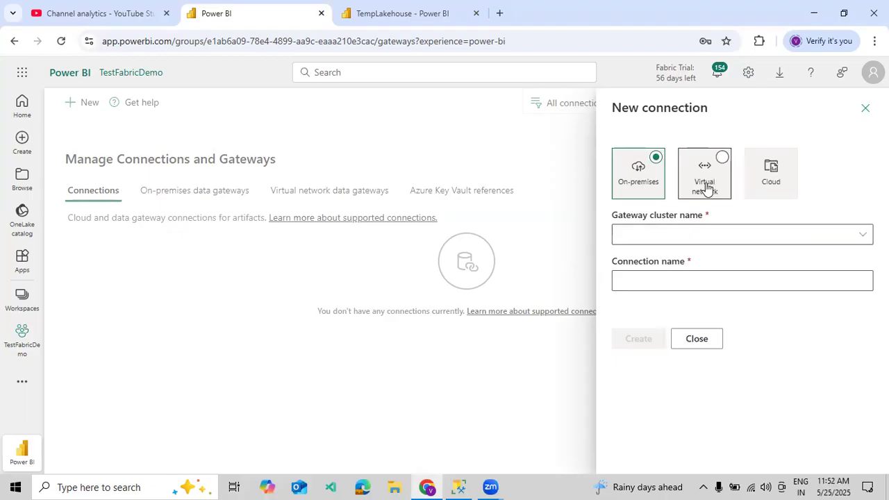
# Assign the new connection to the TestGateway cluster and name it SQLPOC.
pyautogui.click(864, 237)
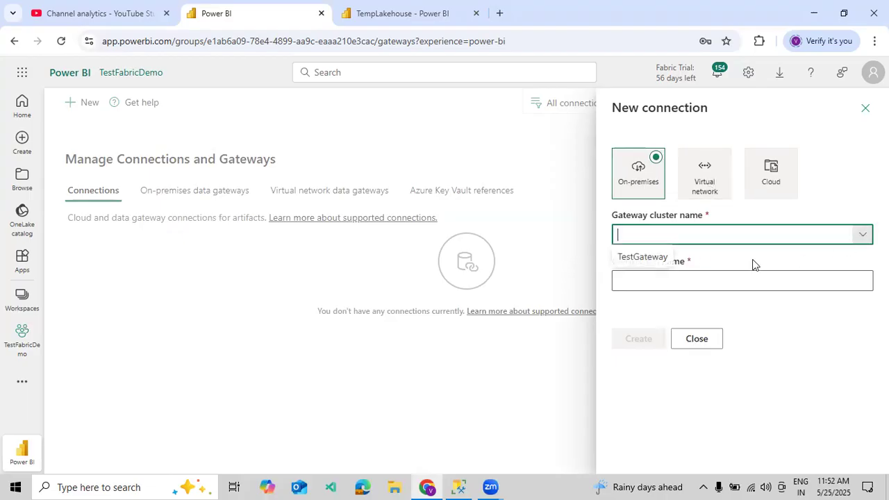
pyautogui.click(651, 257)
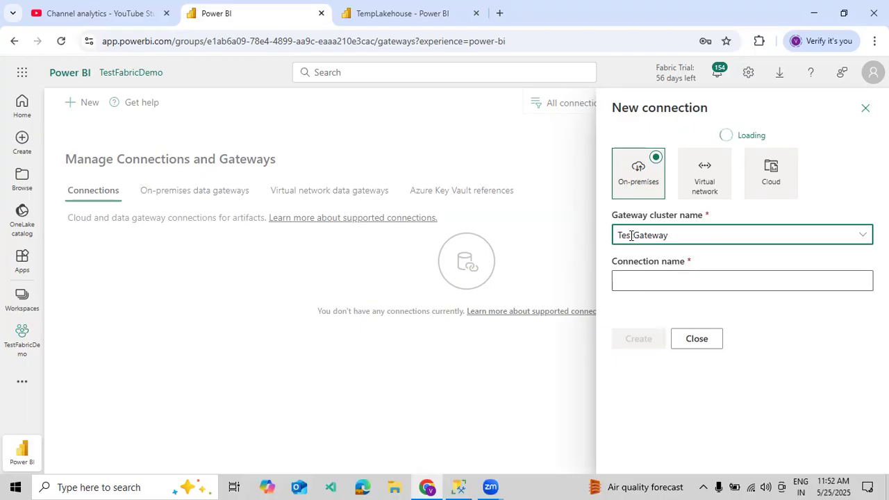
pyautogui.click(637, 276)
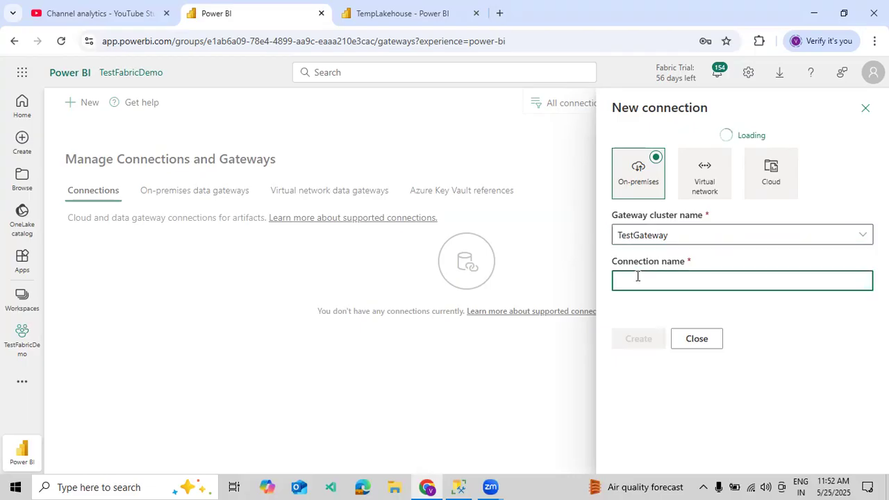
pyautogui.write('SQLPOC')
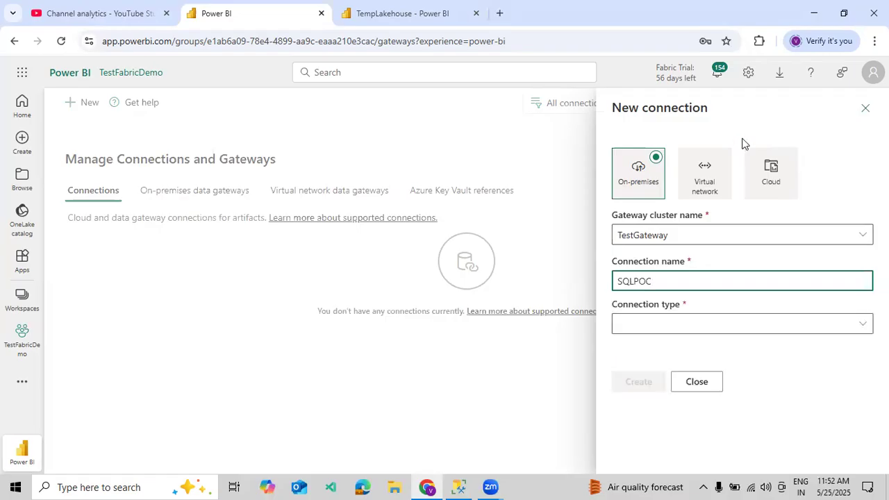
# Set the connection type of SQLPOC to SQL Server.
pyautogui.click(858, 326)
pyautogui.moveTo(606, 119); pyautogui.dragTo(580, 428)
pyautogui.scroll(-7, 581, 428)
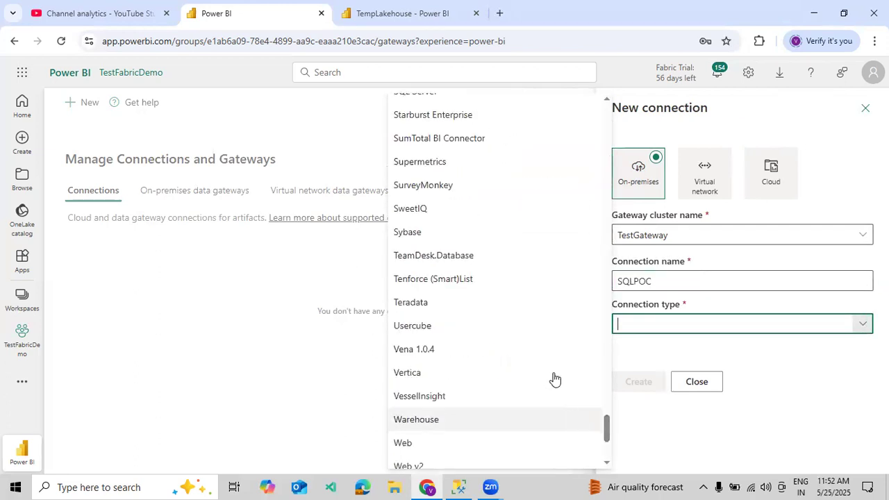
pyautogui.scroll(2, 461, 204)
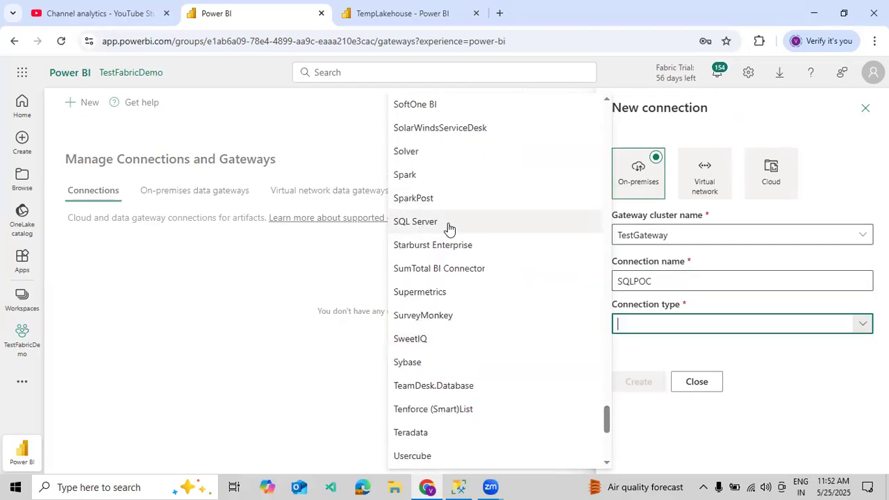
pyautogui.click(456, 223)
pyautogui.scroll(-1, 666, 368)
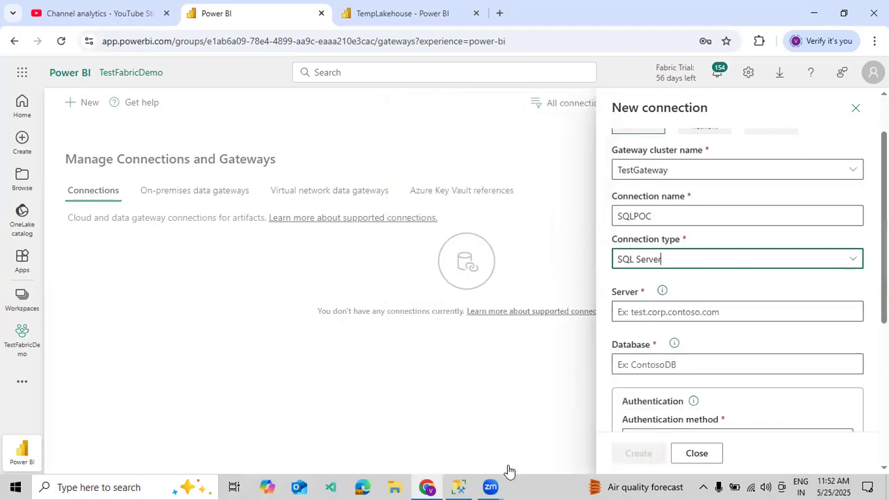
# Look up the server name in SQL Server Management Studio and enter server DESKTOP-R7LFQS5 and database POC in the Power BI connection form.
pyautogui.click(459, 486)
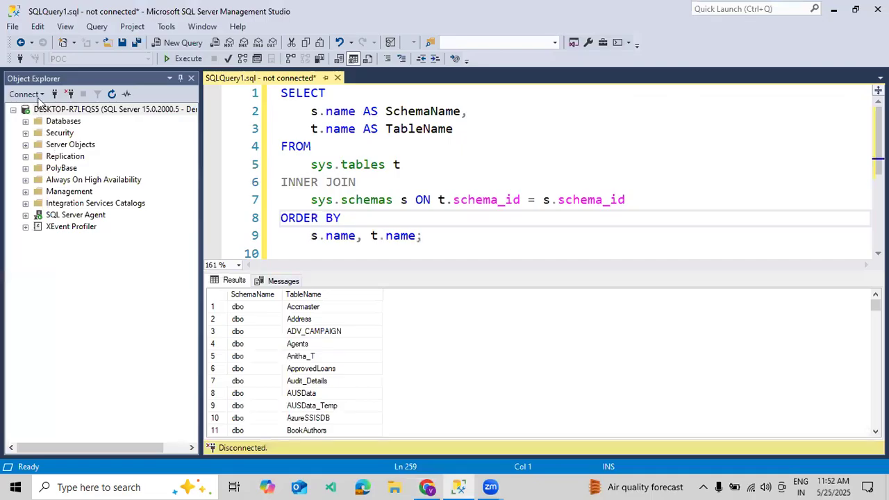
pyautogui.click(35, 95)
pyautogui.click(56, 109)
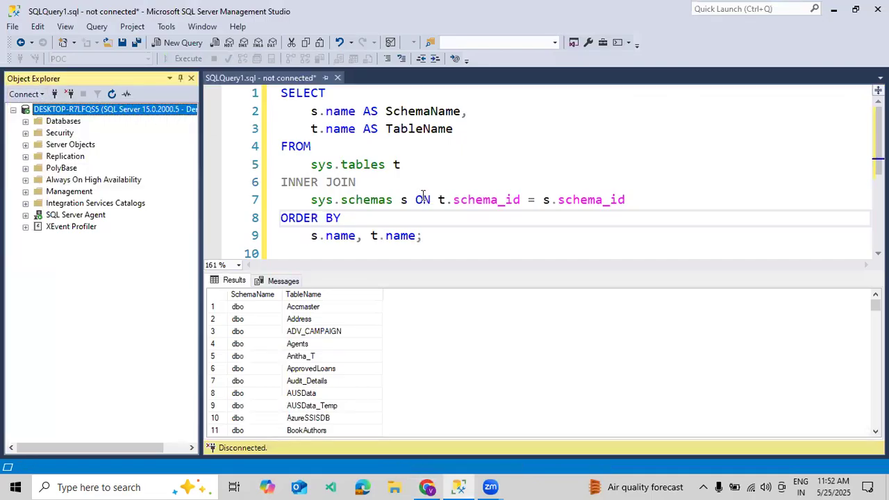
pyautogui.click(427, 486)
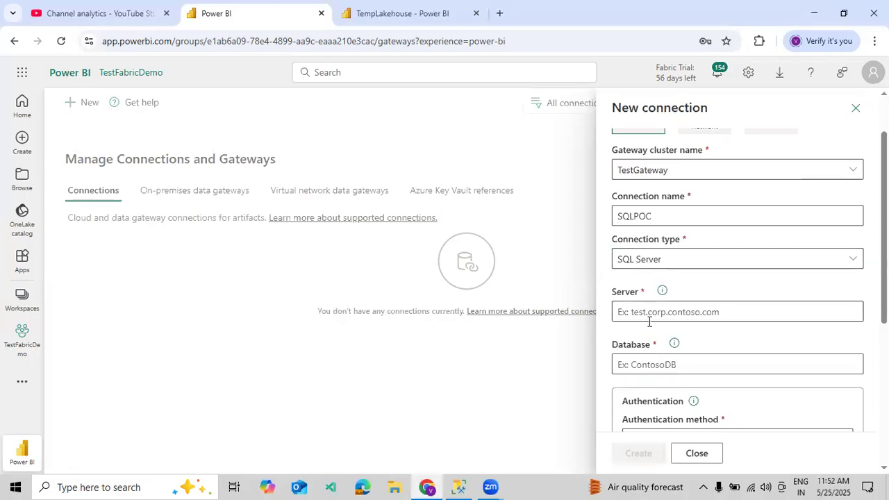
pyautogui.scroll(-2, 677, 311)
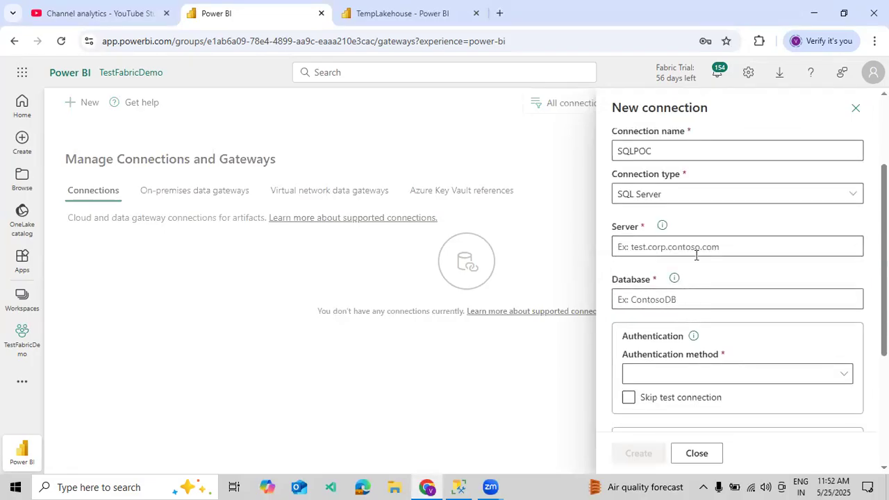
pyautogui.click(696, 248)
pyautogui.write('DESKTOP-R7LFQS5')
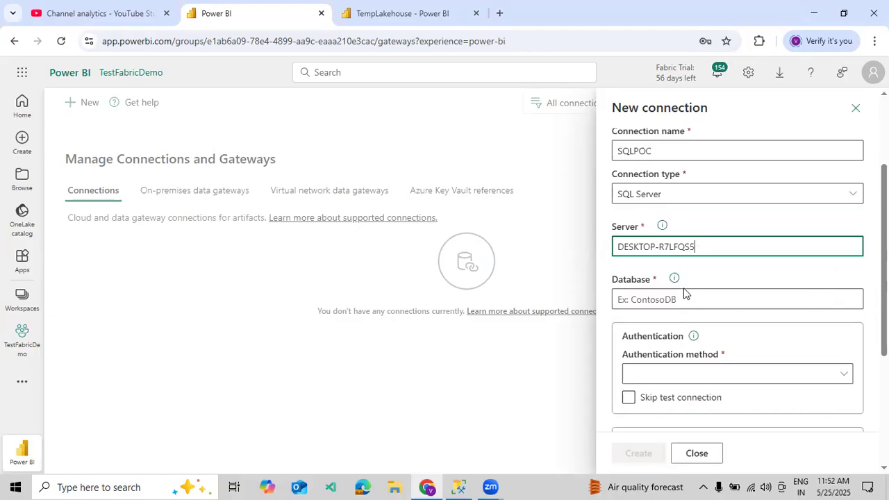
pyautogui.click(672, 300)
pyautogui.write('POC')
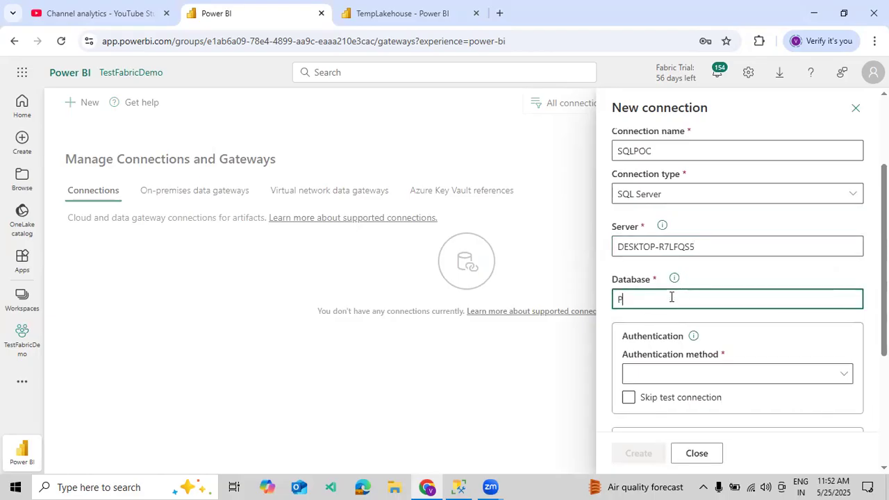
# Set the authentication method to Basic with username DemoData and enter the account password.
pyautogui.click(707, 381)
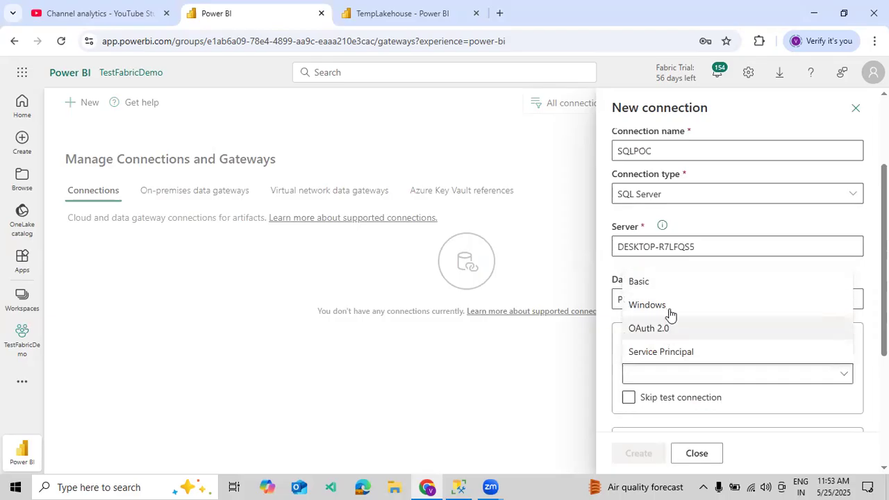
pyautogui.click(641, 281)
pyautogui.scroll(-2, 635, 281)
pyautogui.click(635, 281)
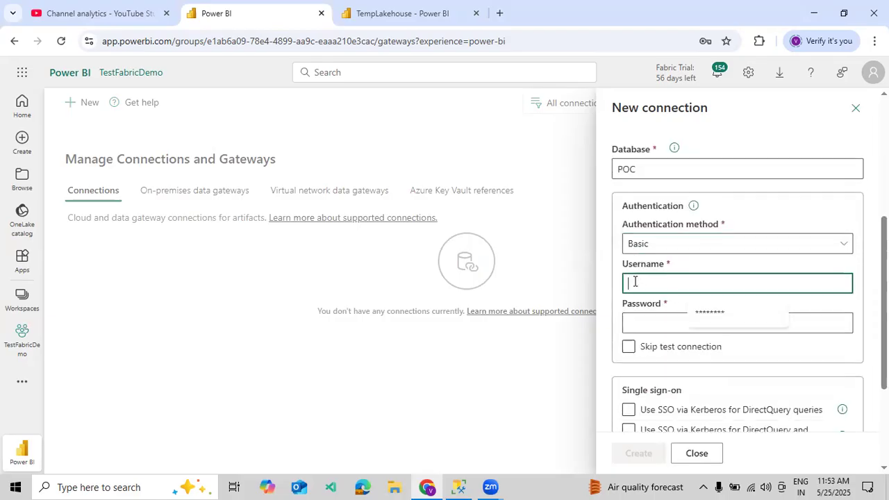
pyautogui.write('DemoData')
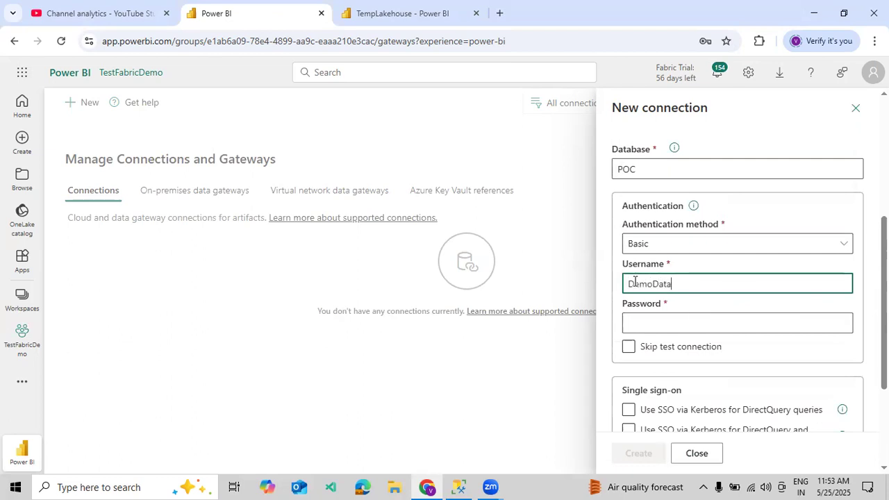
pyautogui.press('Tab')
pyautogui.write('D')
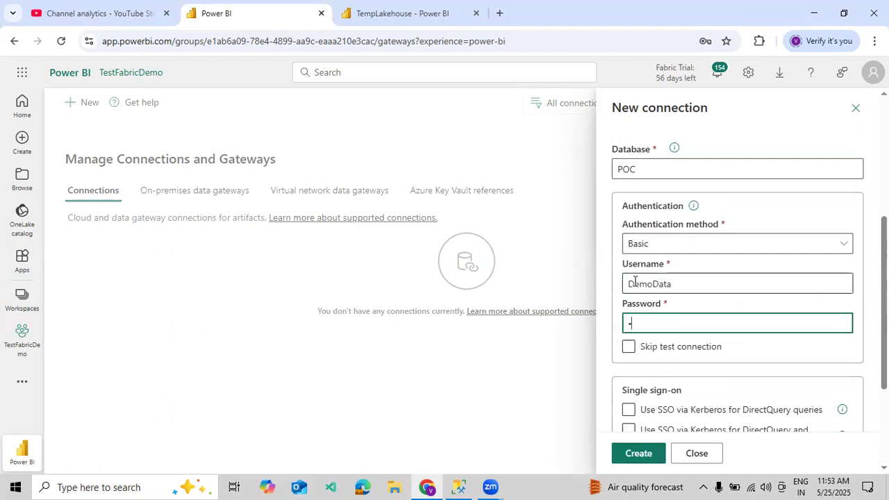
pyautogui.write('••••••')
# Set the privacy level to None, review the connection details, and create the SQLPOC connection.
pyautogui.scroll(-3, 722, 292)
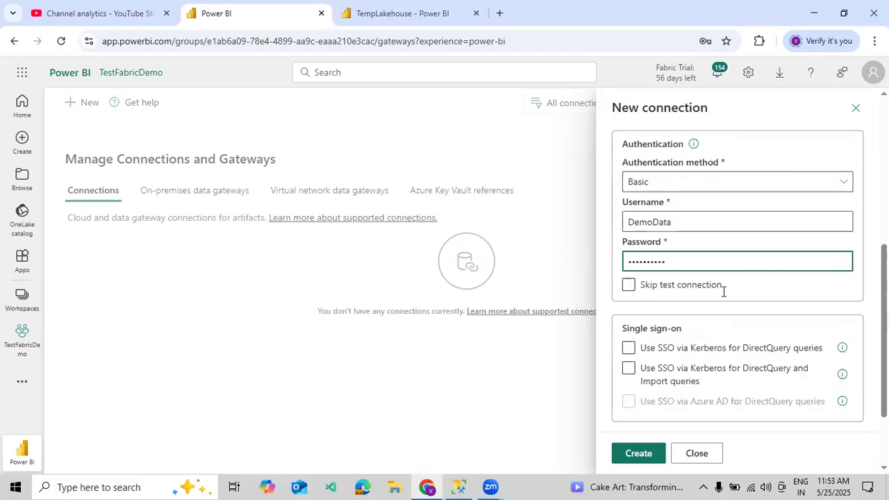
pyautogui.click(684, 384)
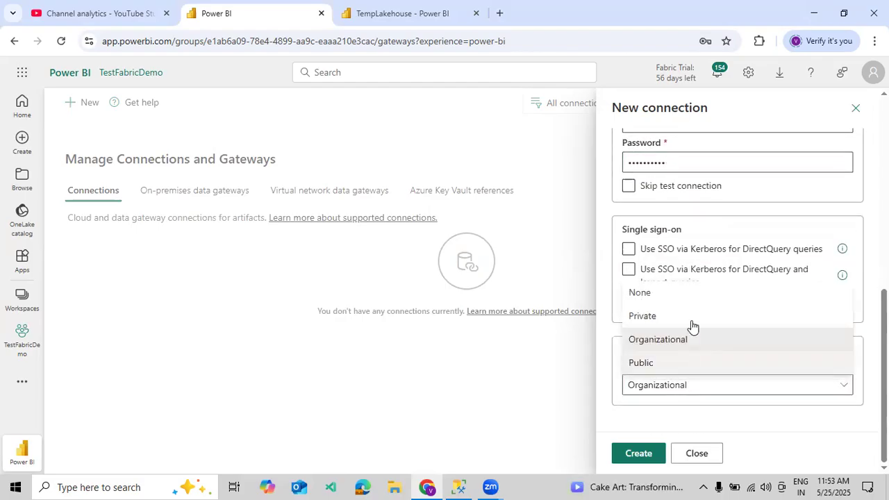
pyautogui.click(684, 299)
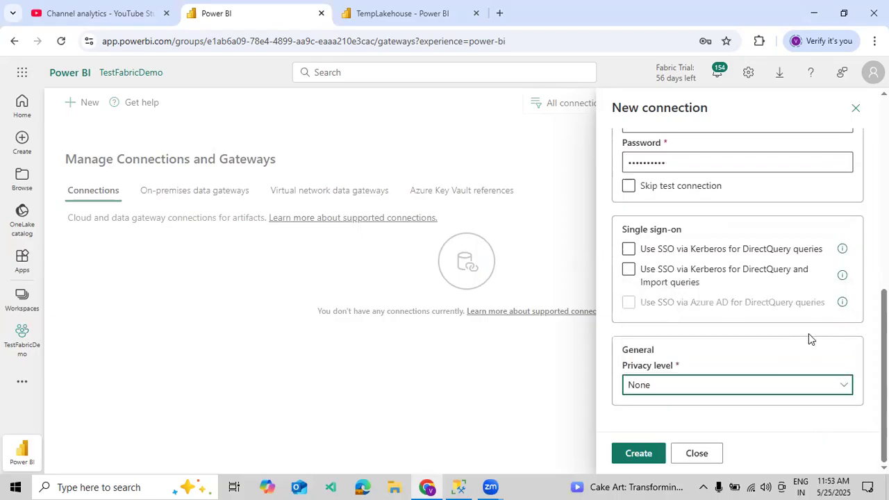
pyautogui.scroll(5, 808, 334)
pyautogui.scroll(-4, 764, 358)
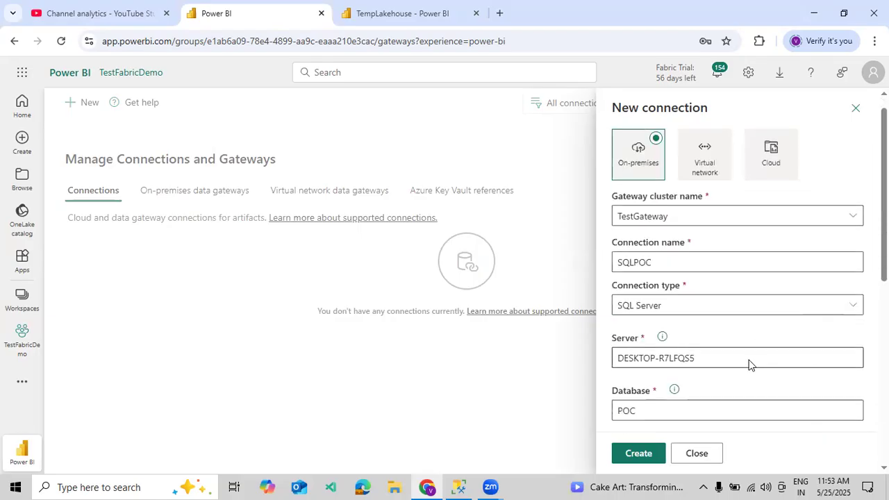
pyautogui.click(638, 453)
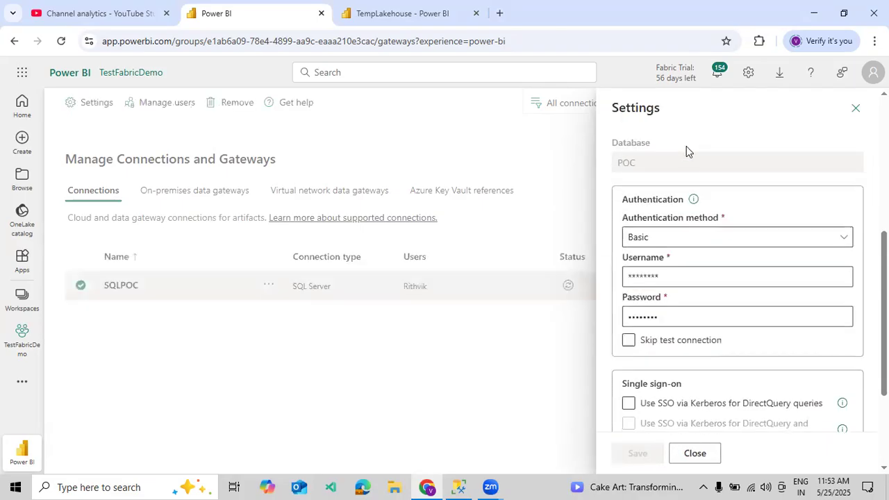
# Review and close the settings of the created connection, and check the status of SQLPOC in the connections list.
pyautogui.scroll(4, 686, 148)
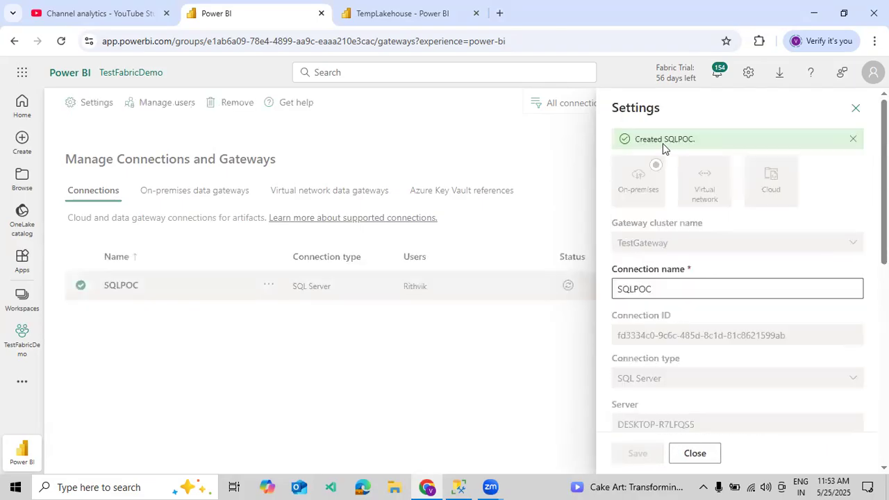
pyautogui.click(856, 108)
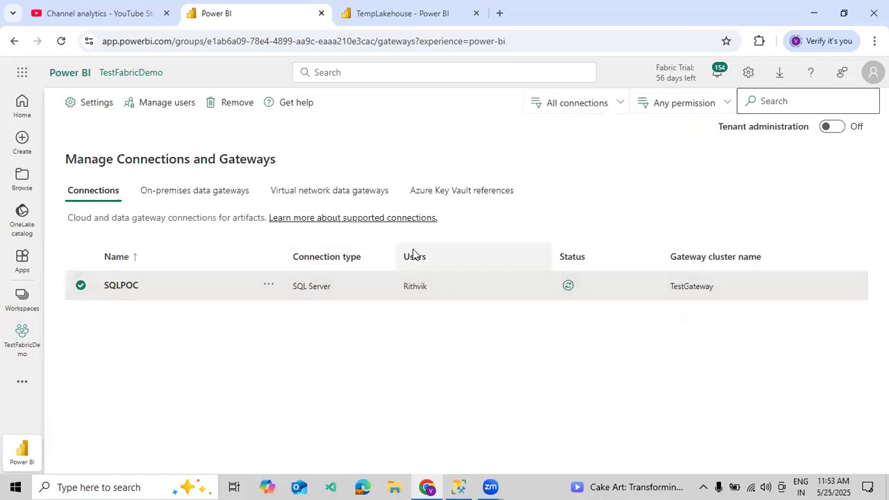
pyautogui.click(569, 287)
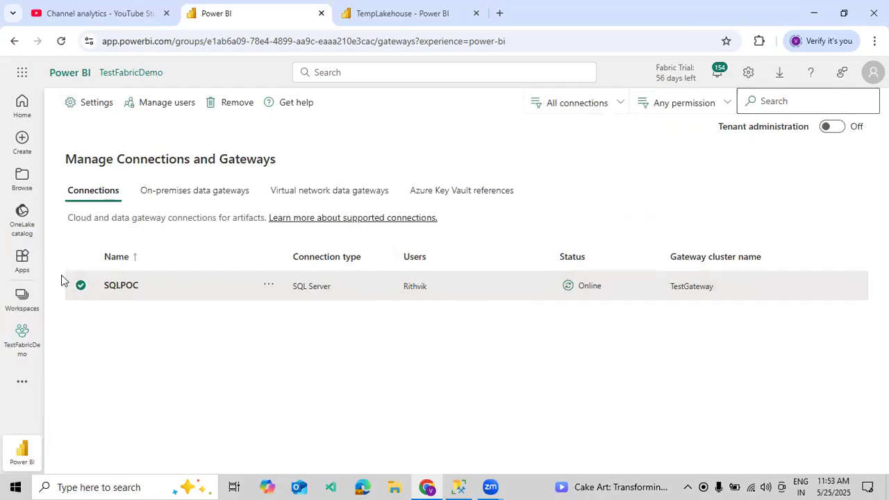
# Start a new on-premises connection on the TestGateway cluster and name it SQLMoviesDB.
pyautogui.click(81, 286)
pyautogui.click(90, 104)
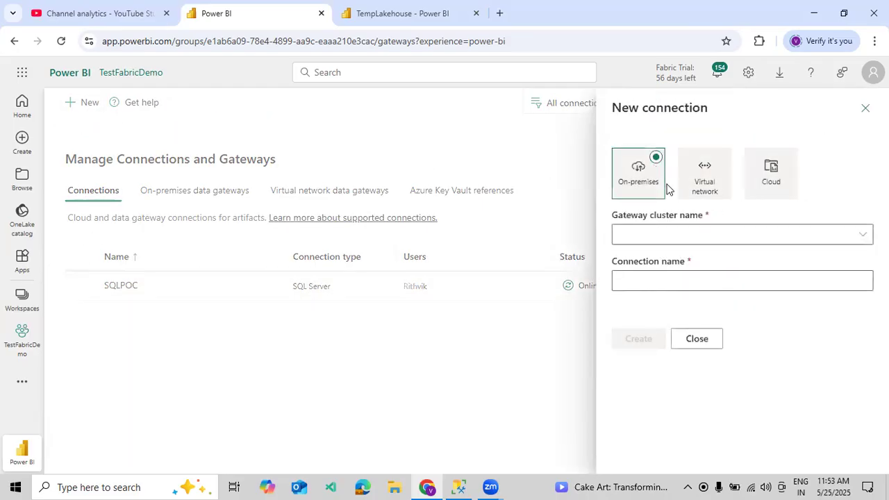
pyautogui.click(861, 235)
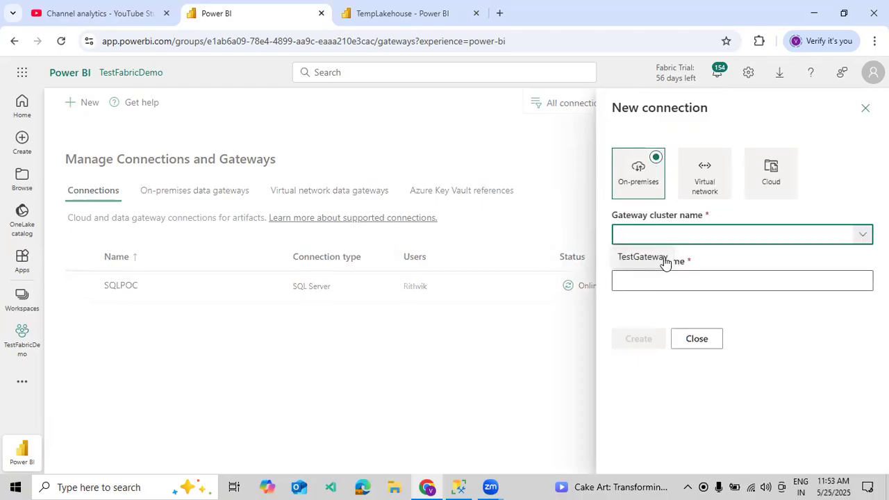
pyautogui.click(663, 256)
pyautogui.click(757, 275)
pyautogui.write('SQLM')
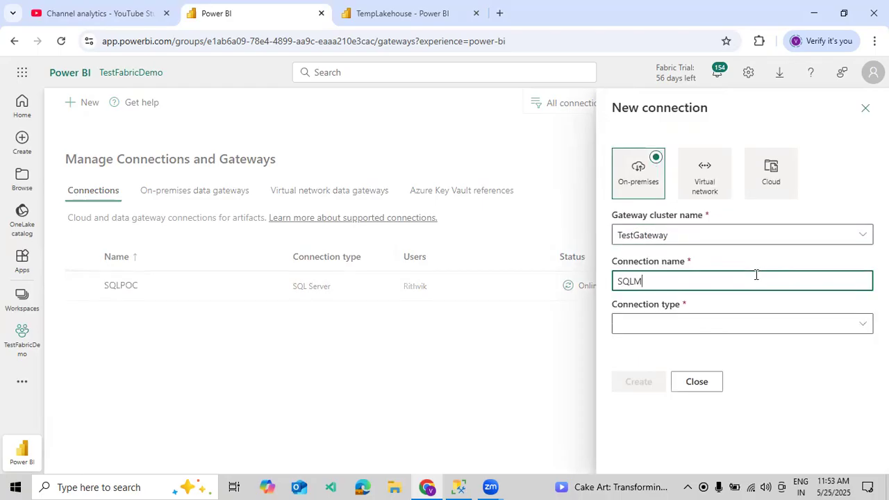
pyautogui.write('oviesDB')
# Set the connection type to SQL Server with server DESKTOP-R7LFQS5 and database Movies.
pyautogui.click(859, 328)
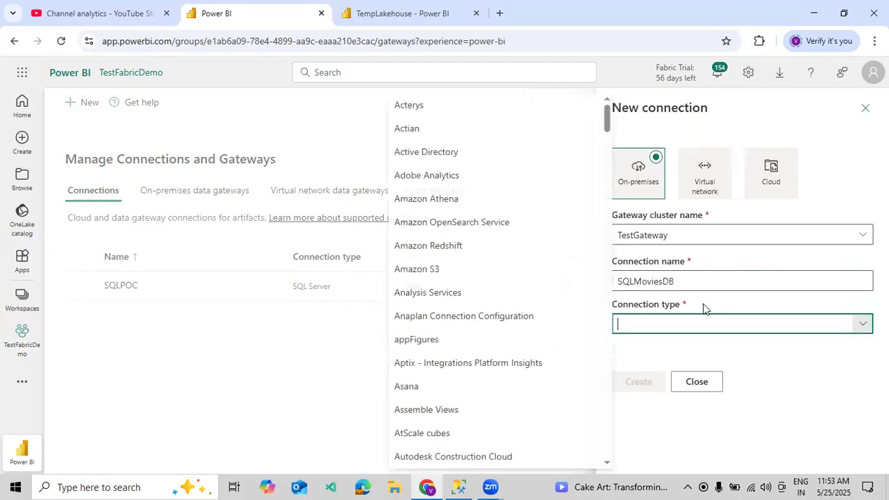
pyautogui.moveTo(607, 119); pyautogui.dragTo(580, 427)
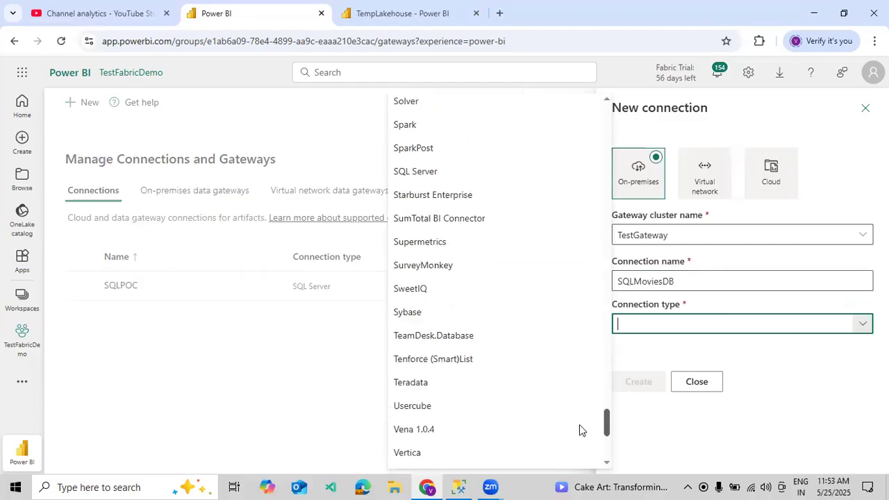
pyautogui.click(448, 172)
pyautogui.click(657, 377)
pyautogui.write('DESKTOP-R7LFQS5')
pyautogui.scroll(-1, 674, 403)
pyautogui.click(657, 362)
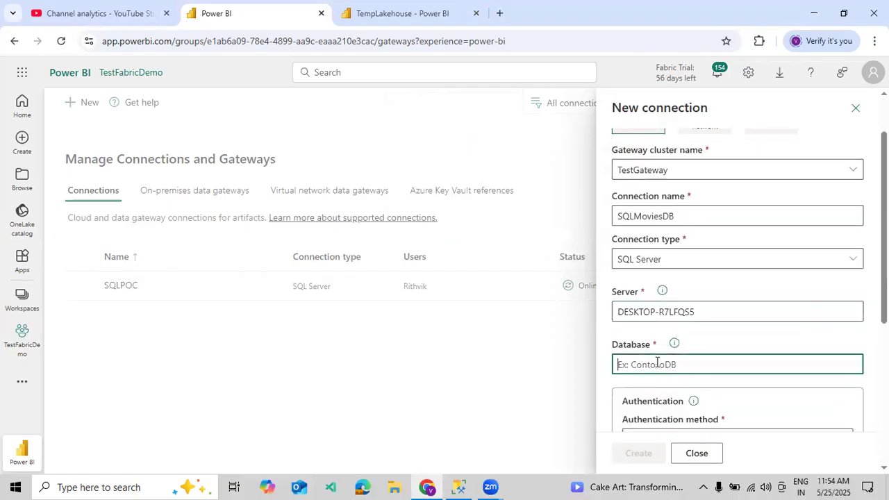
pyautogui.write('Movies')
pyautogui.scroll(-1, 657, 368)
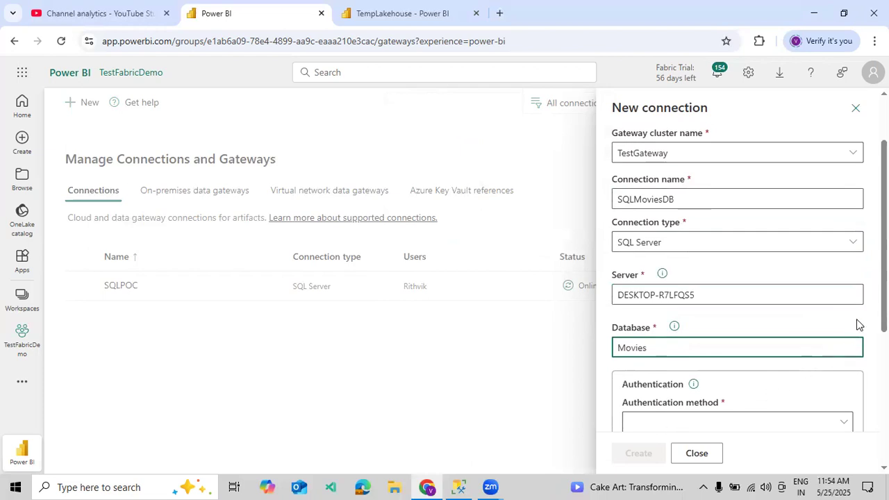
# Set the authentication method to Basic for the Movies database, with username DemoData and the account password.
pyautogui.scroll(-2, 795, 386)
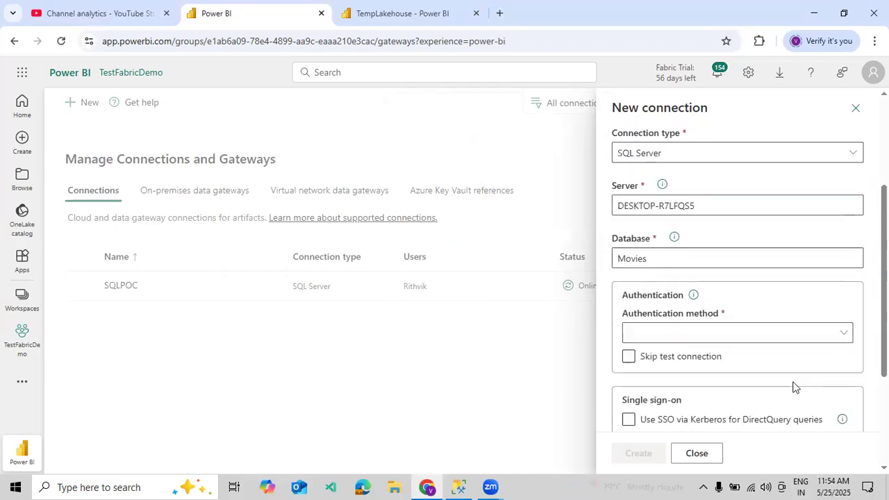
pyautogui.click(728, 337)
pyautogui.click(663, 356)
pyautogui.scroll(-2, 663, 347)
pyautogui.click(670, 311)
pyautogui.write('D')
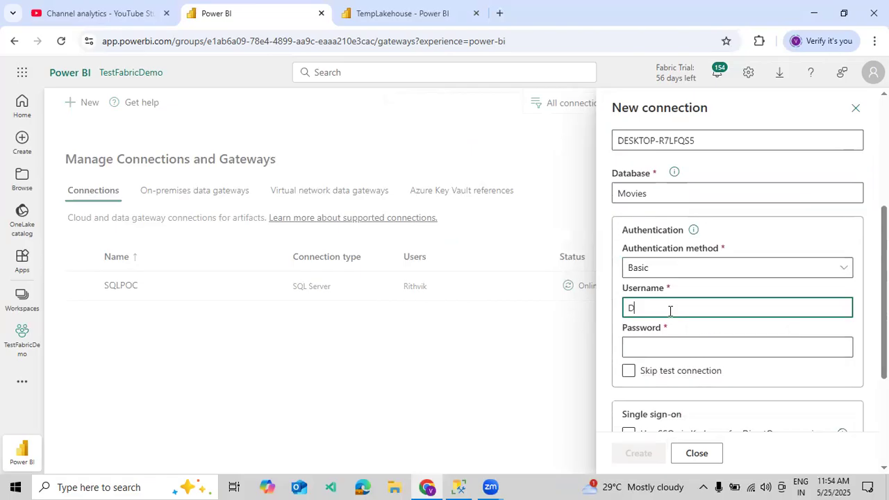
pyautogui.write('emoDat')
pyautogui.press('BackSpace')
pyautogui.write('ata')
pyautogui.press('Tab')
pyautogui.write('•')
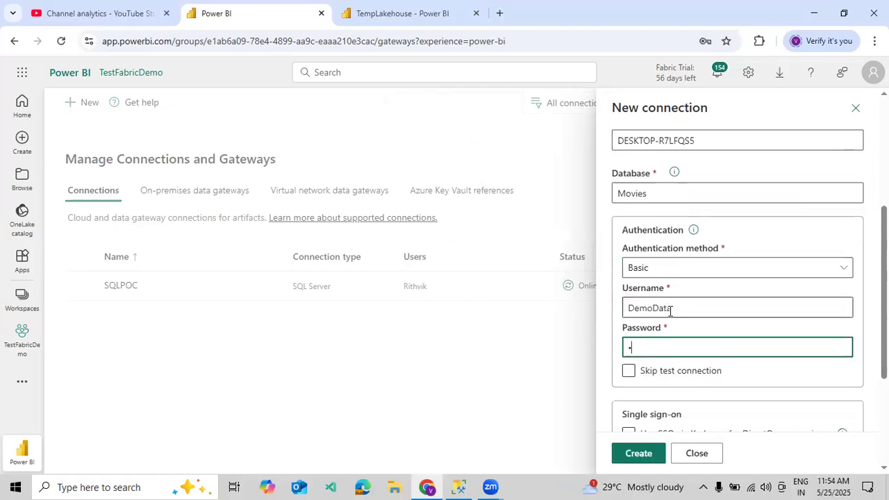
pyautogui.write('••')
# Set the privacy level to None, create the SQLMoviesDB connection, and close its settings.
pyautogui.scroll(-2, 722, 375)
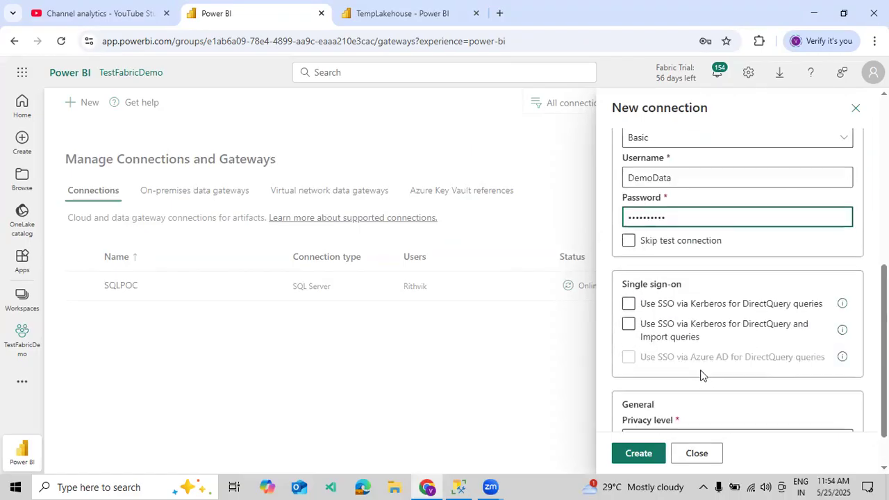
pyautogui.scroll(-1, 673, 416)
pyautogui.click(682, 386)
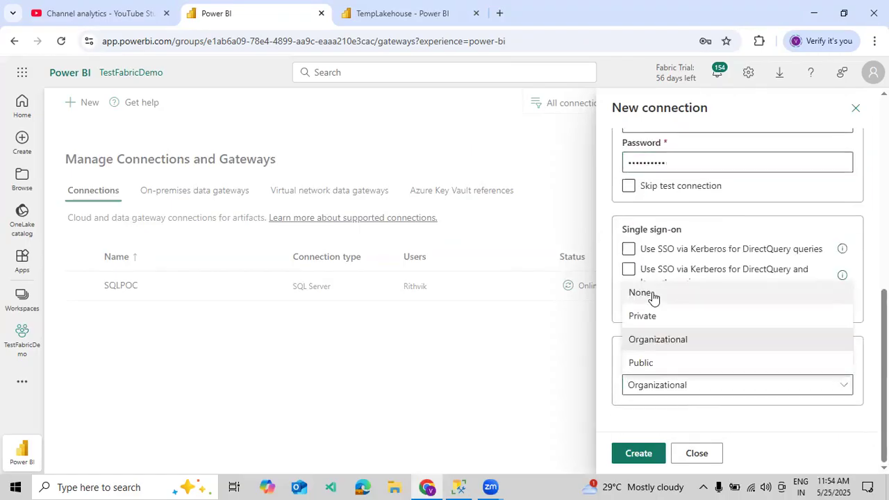
pyautogui.click(651, 298)
pyautogui.click(646, 452)
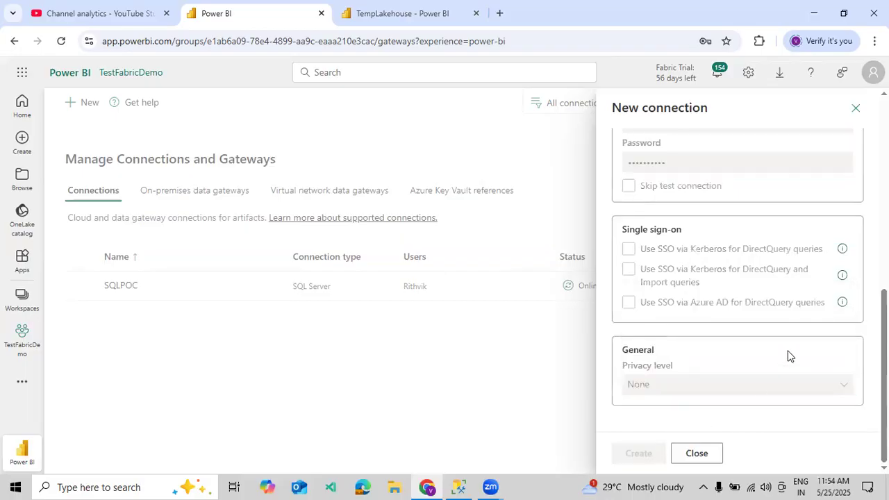
pyautogui.click(855, 108)
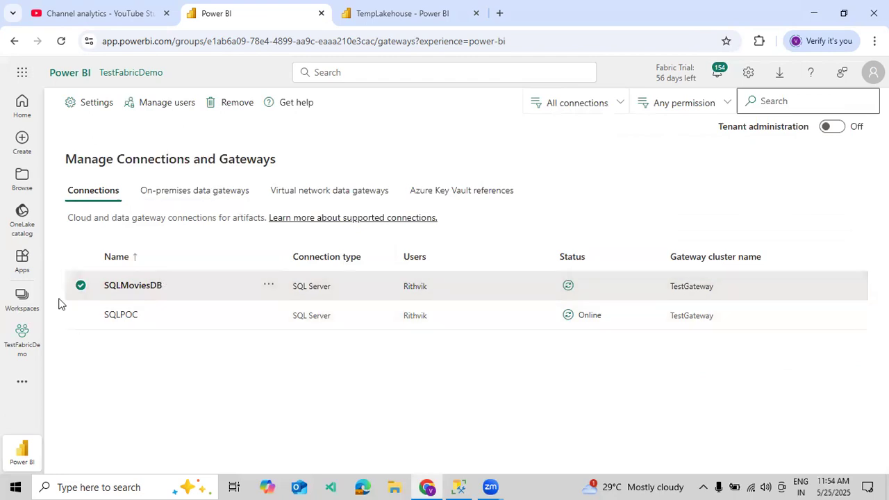
# Start a new cloud connection named FabricSQLDB with the connection type Fabric SQL database.
pyautogui.click(81, 287)
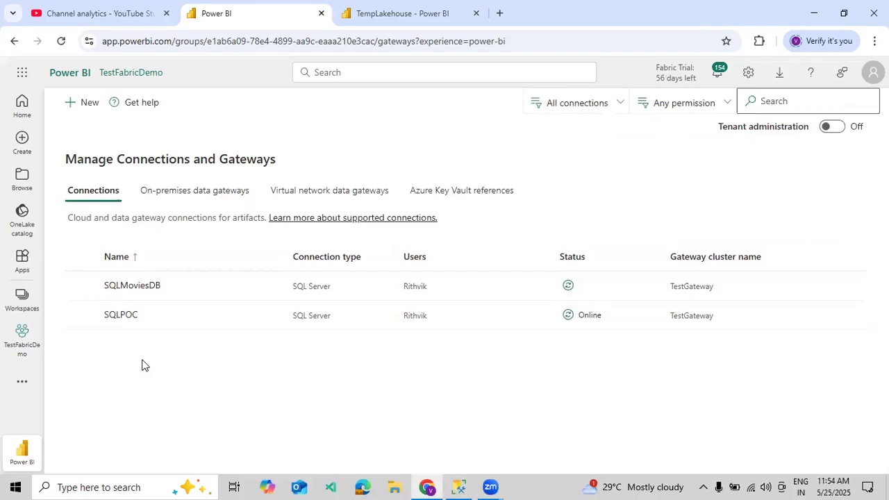
pyautogui.click(84, 114)
pyautogui.click(784, 184)
pyautogui.click(760, 309)
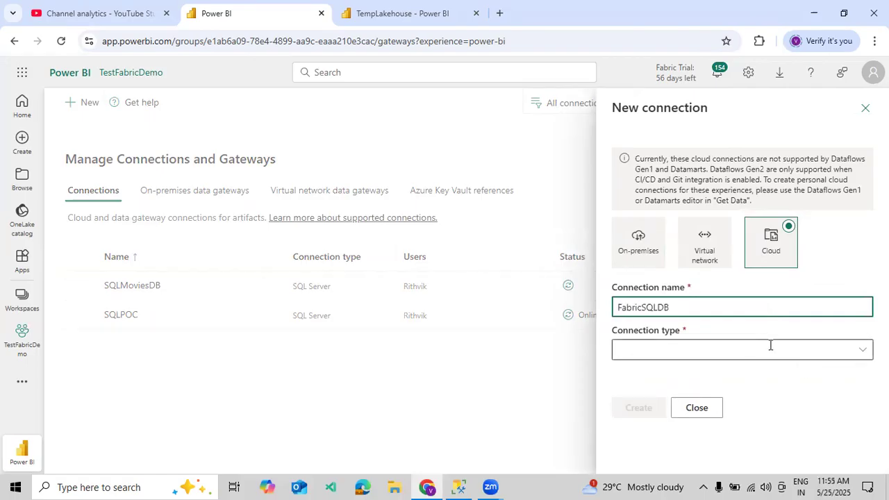
pyautogui.click(861, 350)
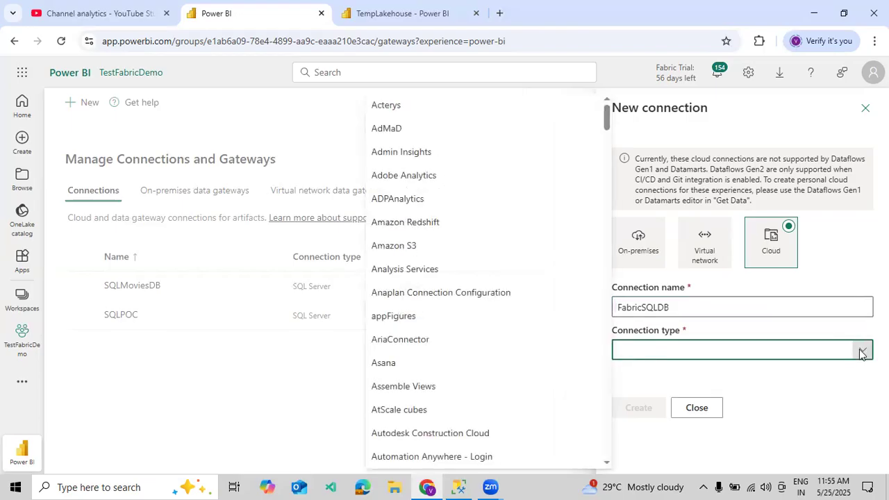
pyautogui.write('Fabri')
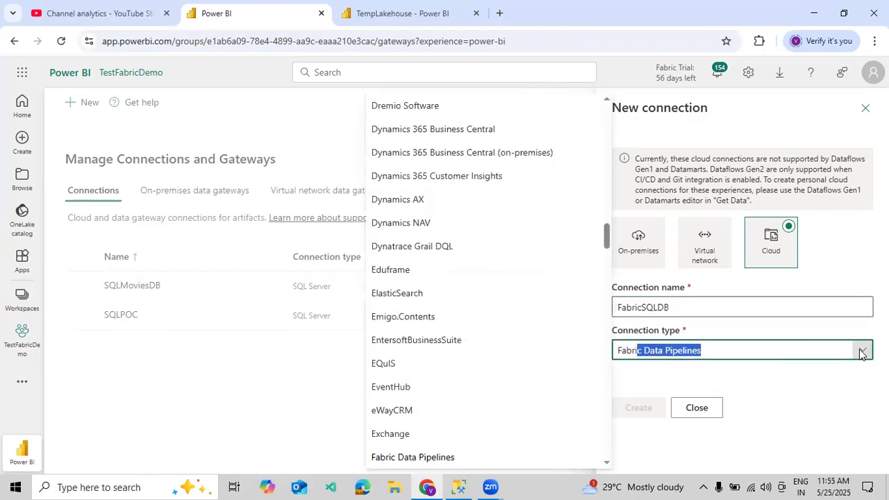
pyautogui.write('c SQL database')
pyautogui.press('Tab')
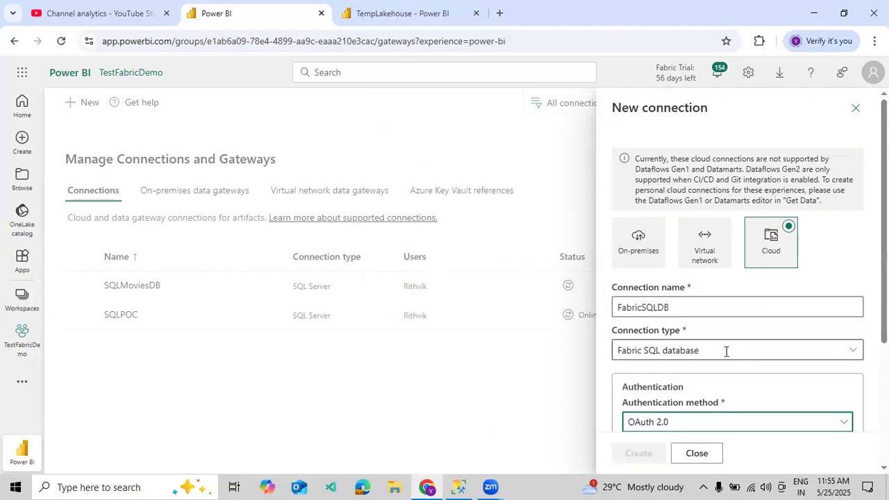
# Authenticate the Fabric SQL database connection via OAuth 2.0 with the already signed-in account and set its privacy level to None.
pyautogui.scroll(-1, 726, 351)
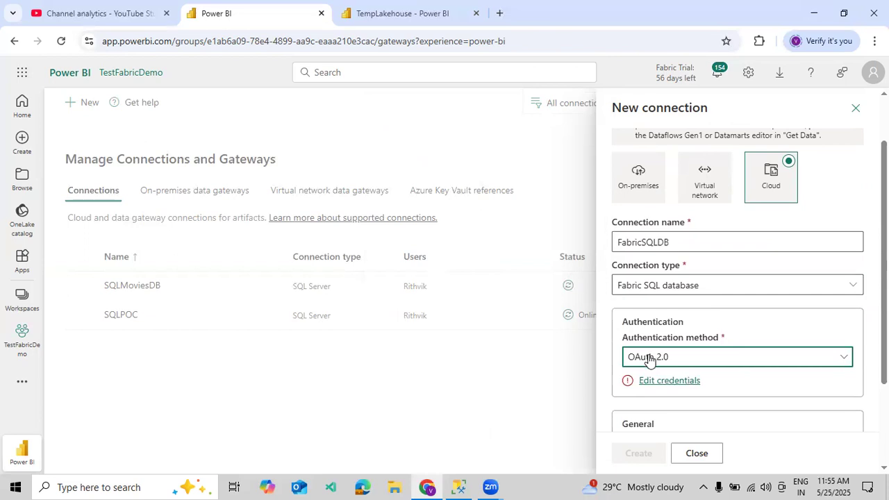
pyautogui.click(681, 382)
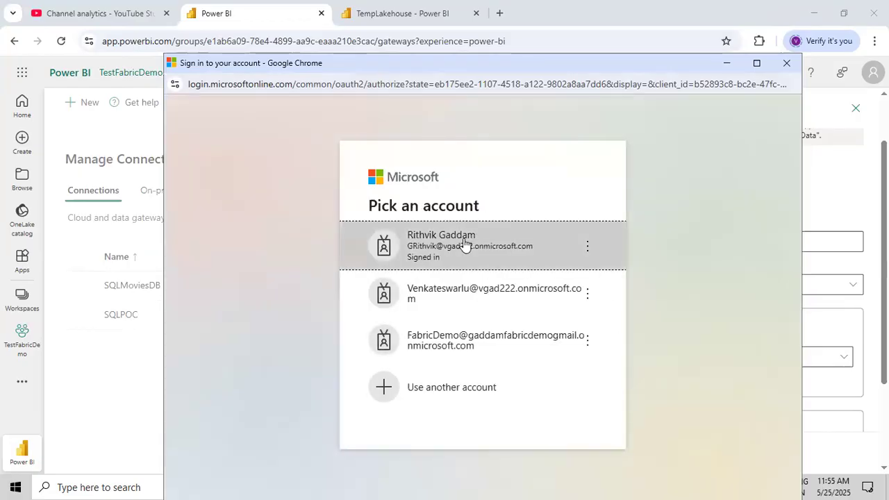
pyautogui.click(464, 243)
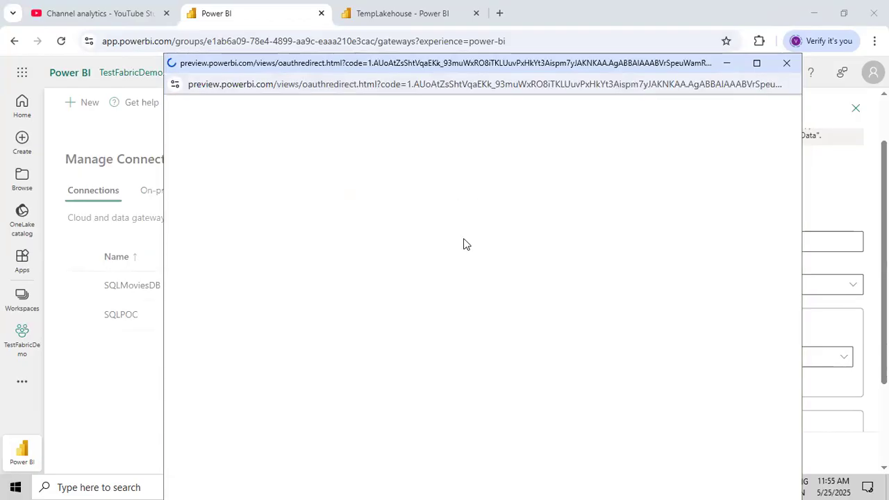
pyautogui.scroll(-3, 678, 339)
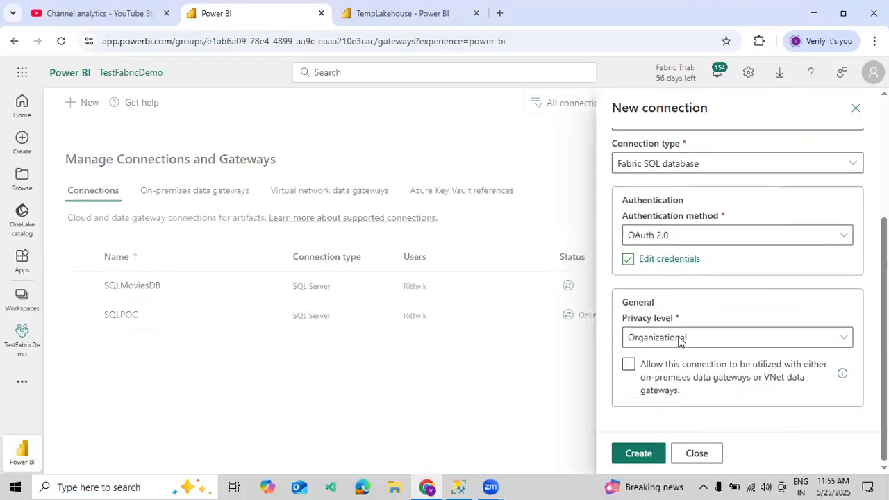
pyautogui.click(677, 337)
pyautogui.click(652, 359)
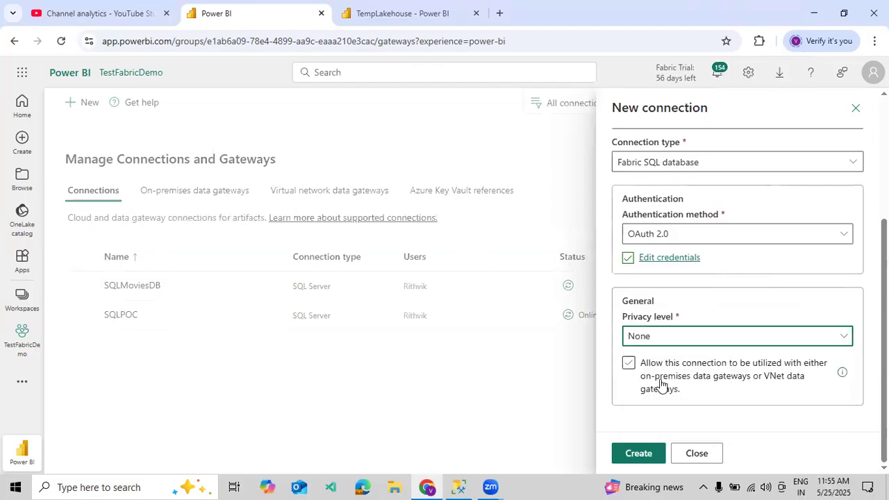
# Allow use of the connection with on-premises or VNet data gateways, create FabricSQLDB, and close its settings.
pyautogui.click(655, 375)
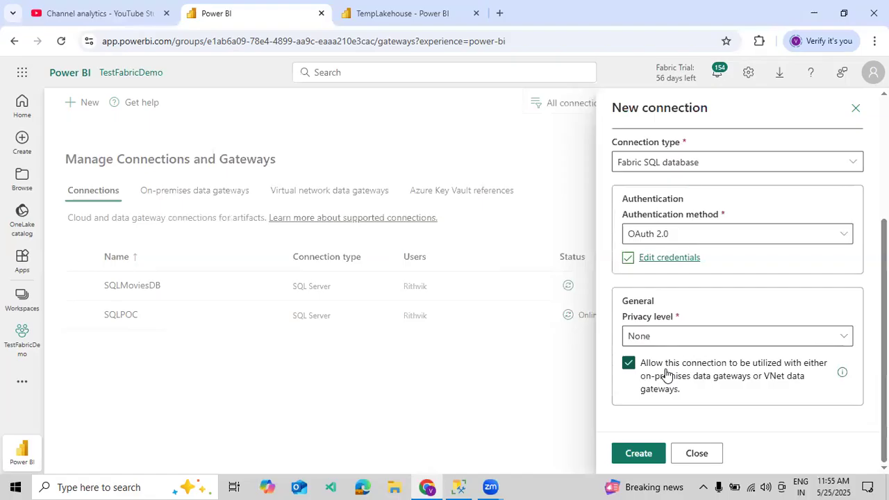
pyautogui.scroll(5, 665, 375)
pyautogui.scroll(-5, 665, 373)
pyautogui.click(641, 452)
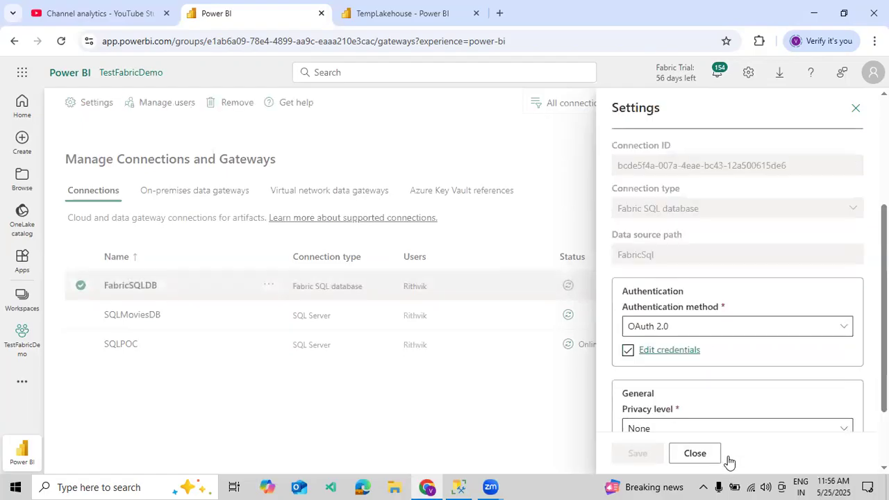
pyautogui.click(701, 458)
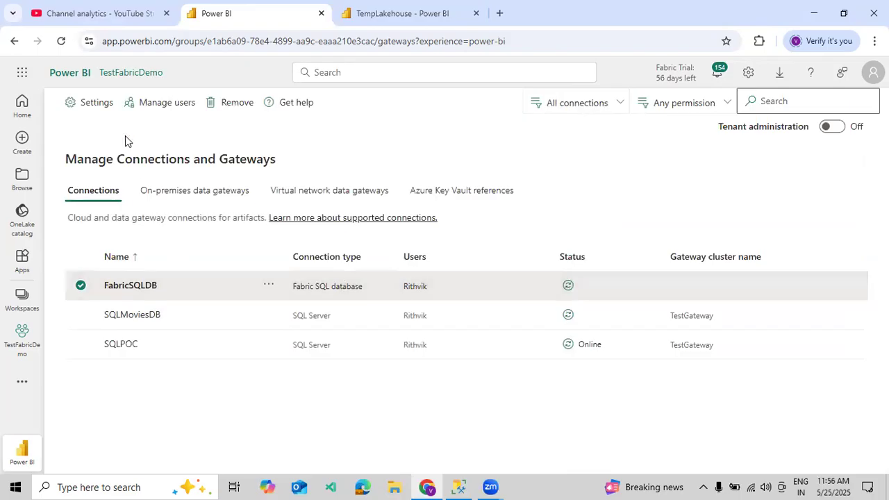
# Deselect the FabricSQLDB connection and start a new cloud connection named FabricLakehouse.
pyautogui.click(81, 285)
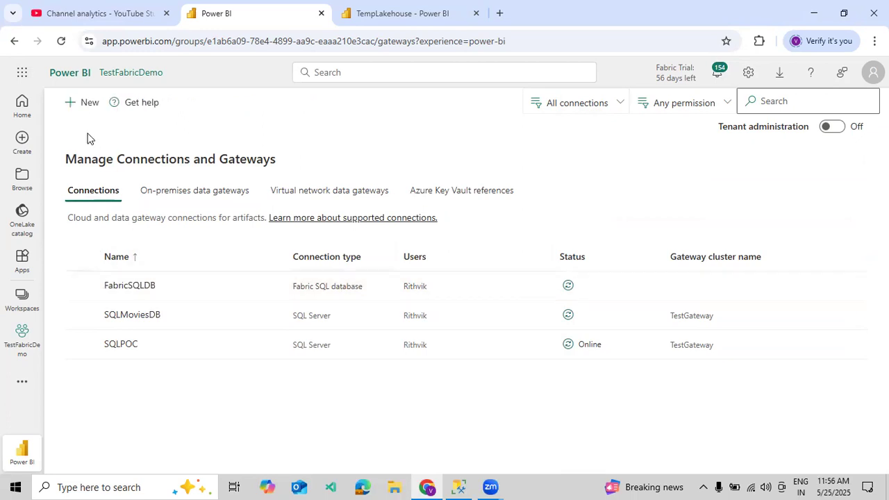
pyautogui.click(81, 102)
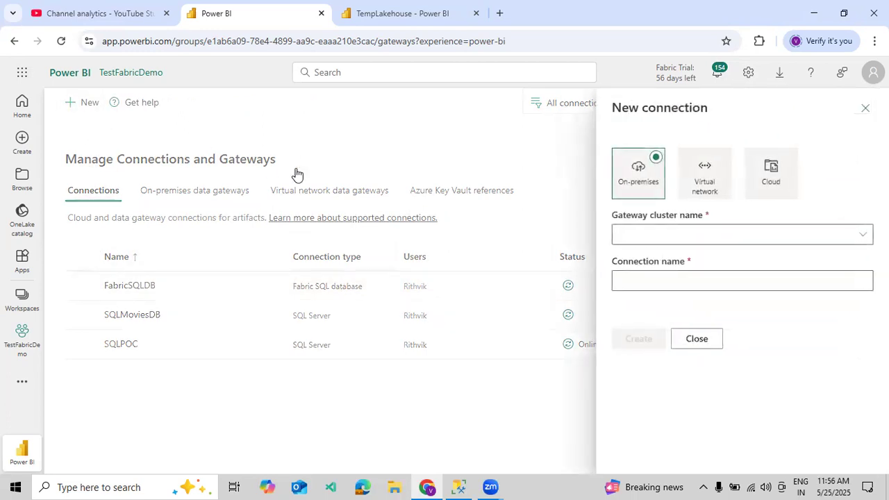
pyautogui.click(766, 171)
pyautogui.click(671, 308)
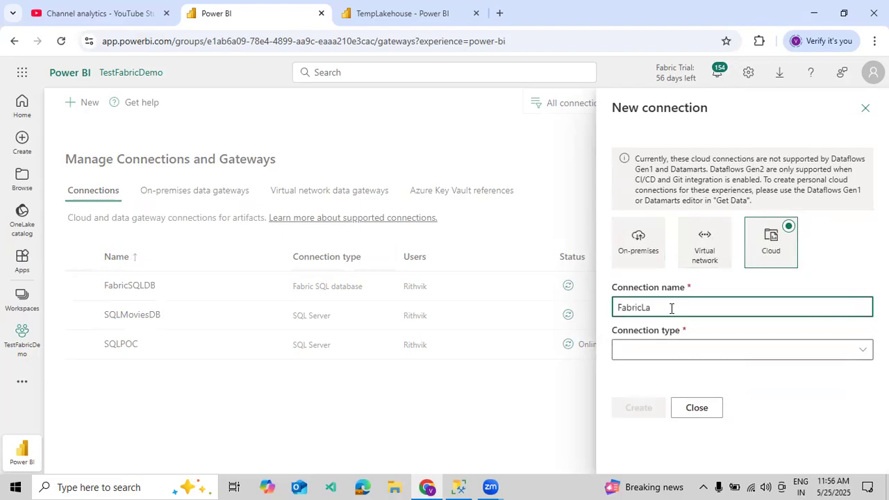
pyautogui.click(677, 347)
pyautogui.write('Fab')
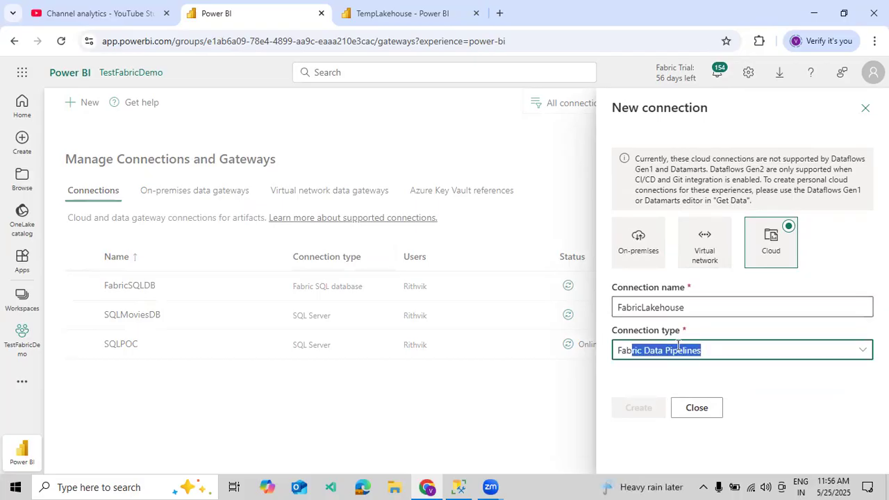
pyautogui.write('i')
pyautogui.write('ric L')
pyautogui.press('BackSpace')
pyautogui.press('BackSpace')
pyautogui.press('BackSpace')
pyautogui.press('BackSpace')
pyautogui.press('BackSpace')
pyautogui.press('BackSpace')
pyautogui.press('BackSpace')
pyautogui.write('K')
pyautogui.press('BackSpace')
pyautogui.press('BackSpace')
# Set the connection type of FabricLakehouse to Lakehouse.
pyautogui.write('L')
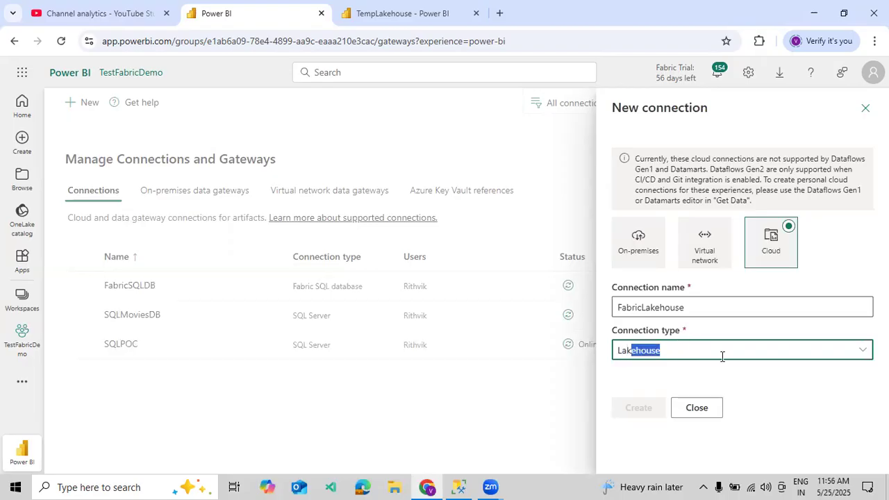
pyautogui.write('ak')
pyautogui.press('Return')
# Authenticate the Lakehouse connection via OAuth 2.0 with the already signed-in account and set its privacy level to None.
pyautogui.scroll(-2, 748, 395)
pyautogui.click(650, 318)
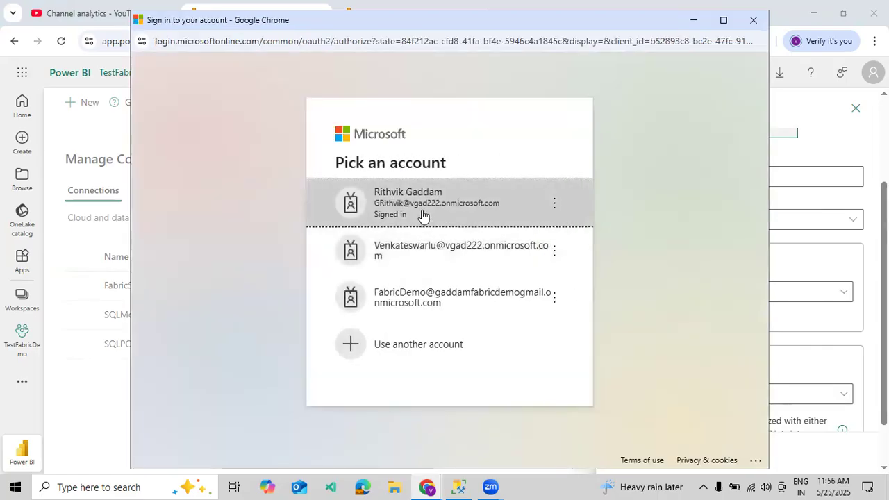
pyautogui.click(422, 211)
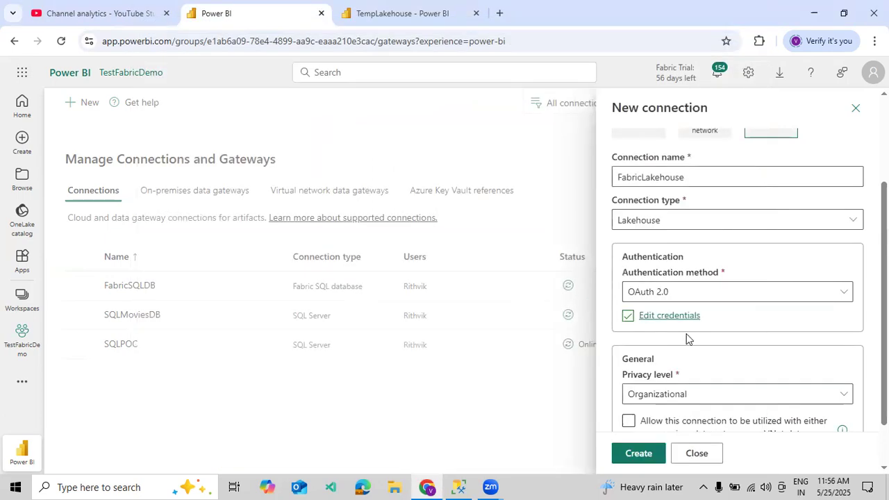
pyautogui.scroll(-1, 686, 339)
pyautogui.click(666, 342)
pyautogui.click(647, 355)
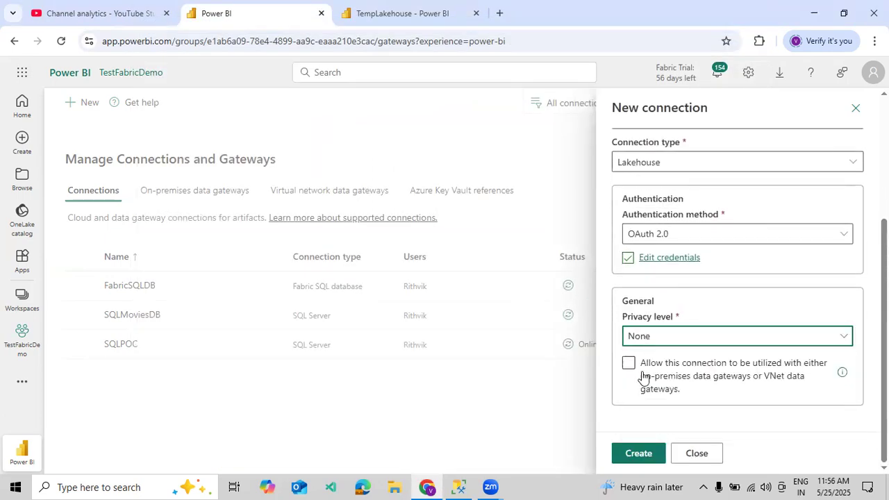
# Allow use of the Lakehouse connection with on-premises or VNet data gateways, create FabricLakehouse, close its settings and deselect it.
pyautogui.click(646, 386)
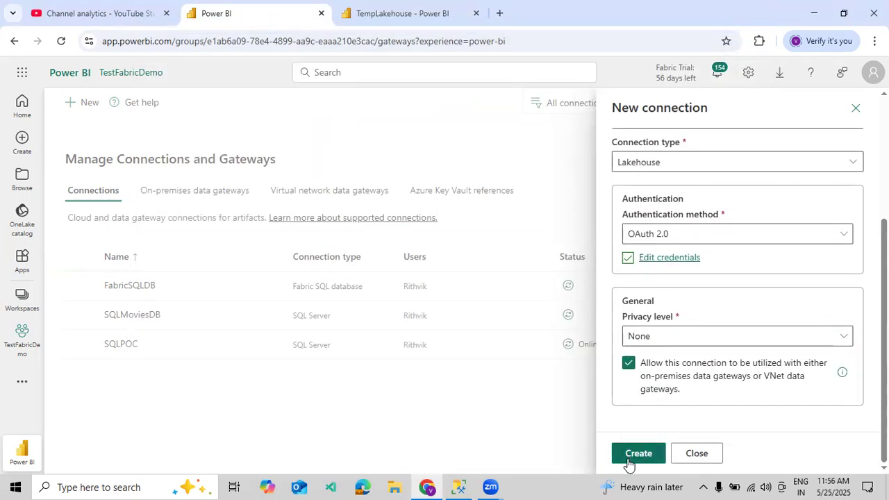
pyautogui.click(629, 459)
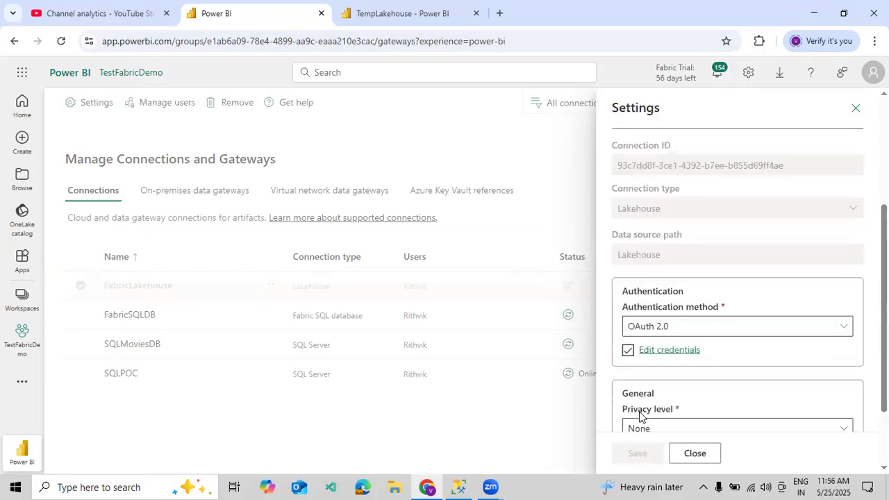
pyautogui.click(855, 110)
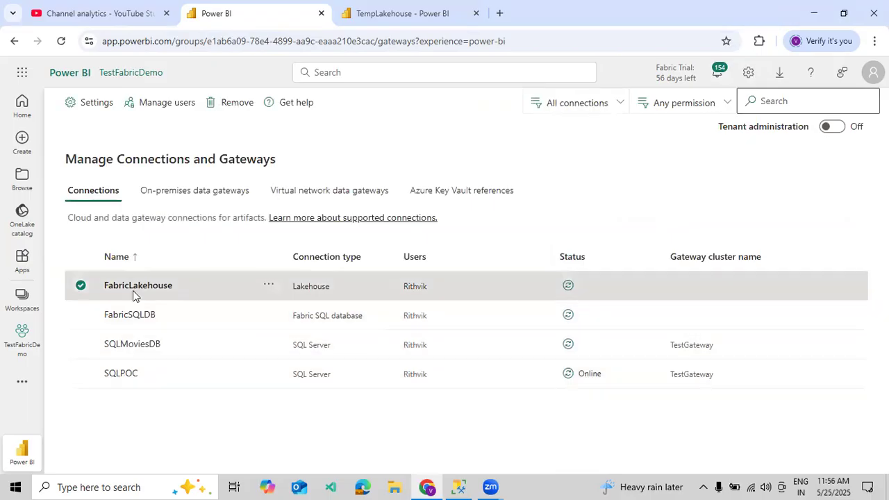
pyautogui.click(80, 286)
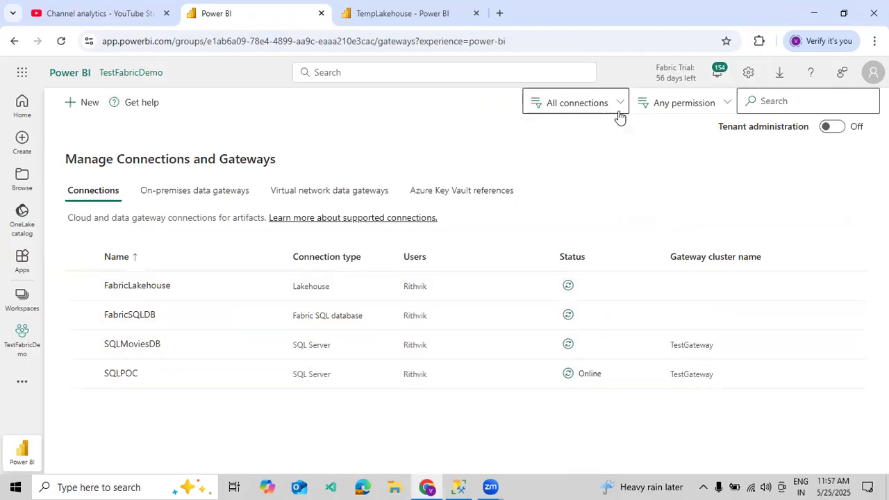
# Filter the connections list to on-premises connections, switch it to cloud connections, and restore all connections.
pyautogui.click(619, 113)
pyautogui.click(614, 128)
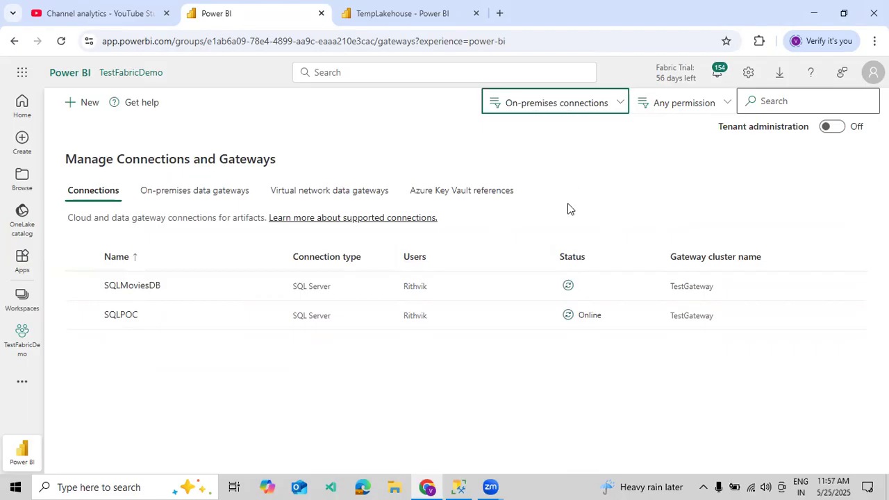
pyautogui.click(575, 111)
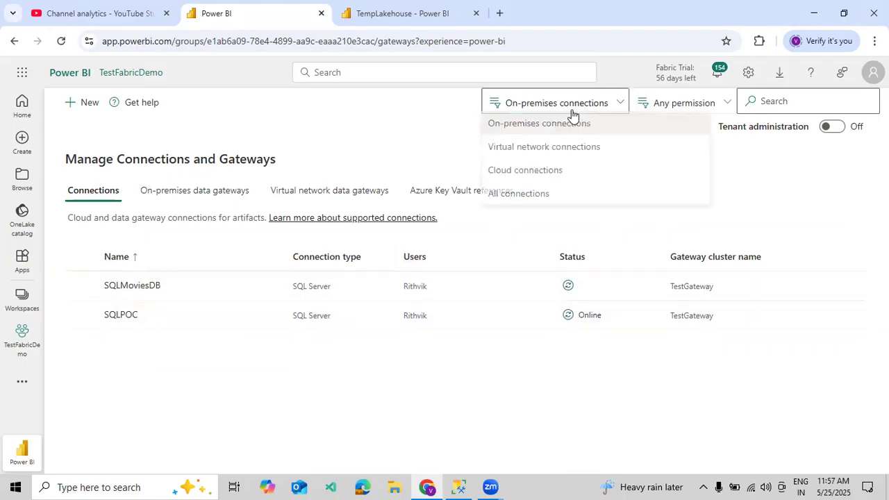
pyautogui.click(525, 173)
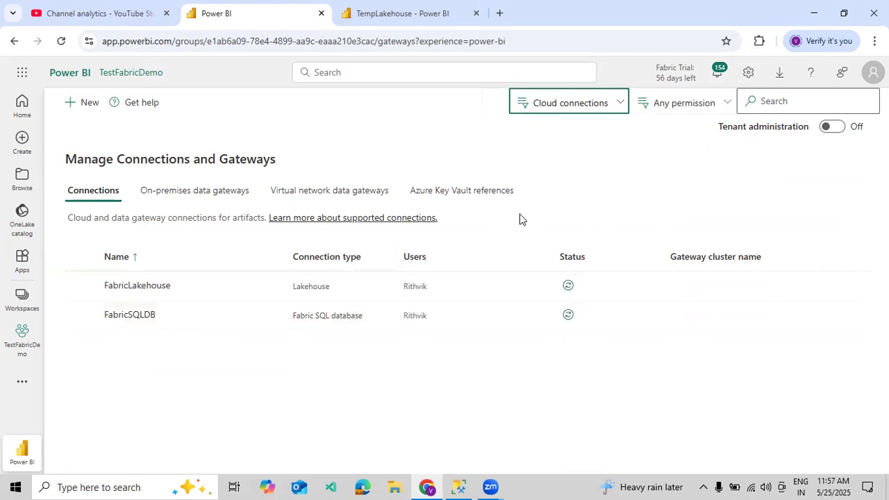
pyautogui.click(538, 106)
pyautogui.click(532, 194)
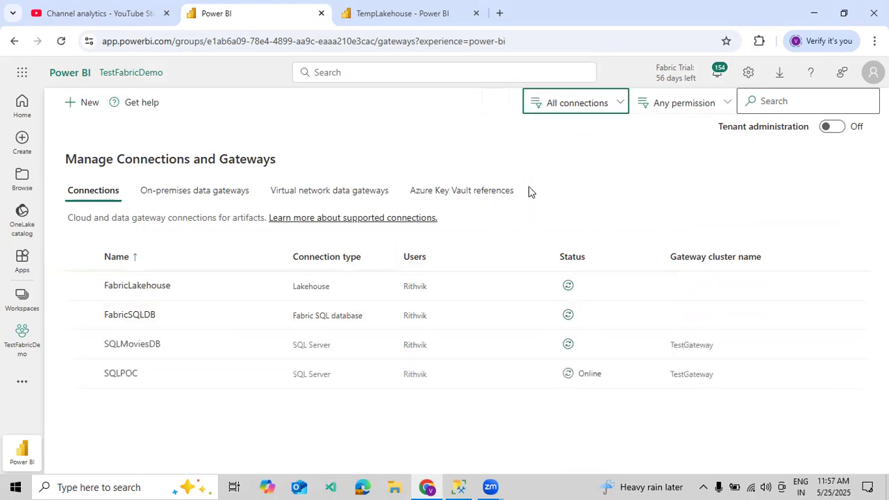
# Check the status of the FabricLakehouse, FabricSQLDB and SQLMoviesDB connections.
pyautogui.click(568, 291)
pyautogui.click(568, 287)
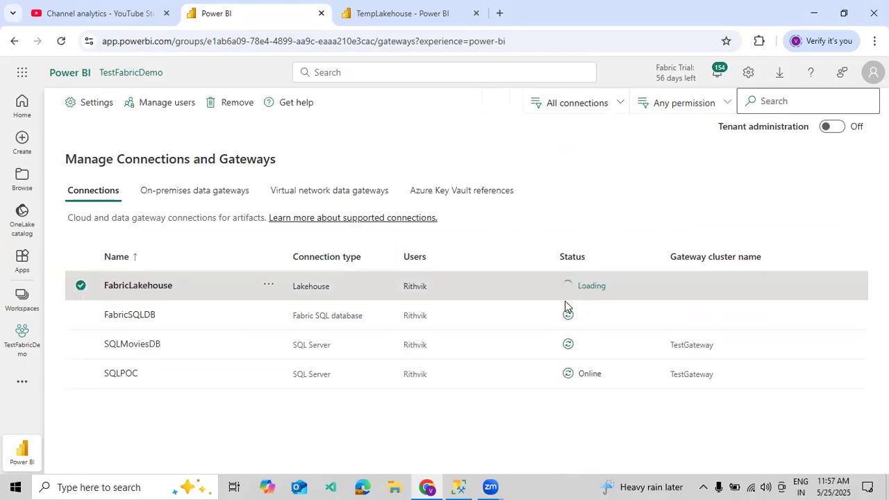
pyautogui.click(567, 316)
pyautogui.click(568, 345)
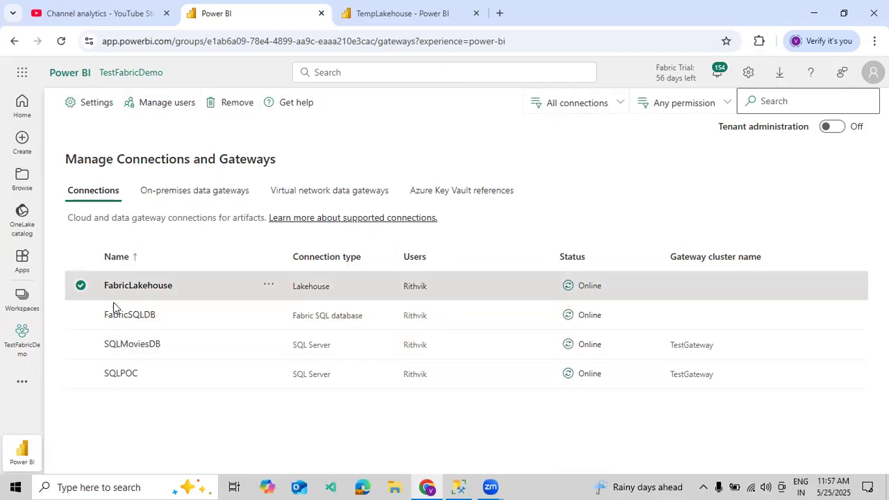
# Share the FabricSQLDB connection with a colleague found by name, giving them the User permission.
pyautogui.click(79, 316)
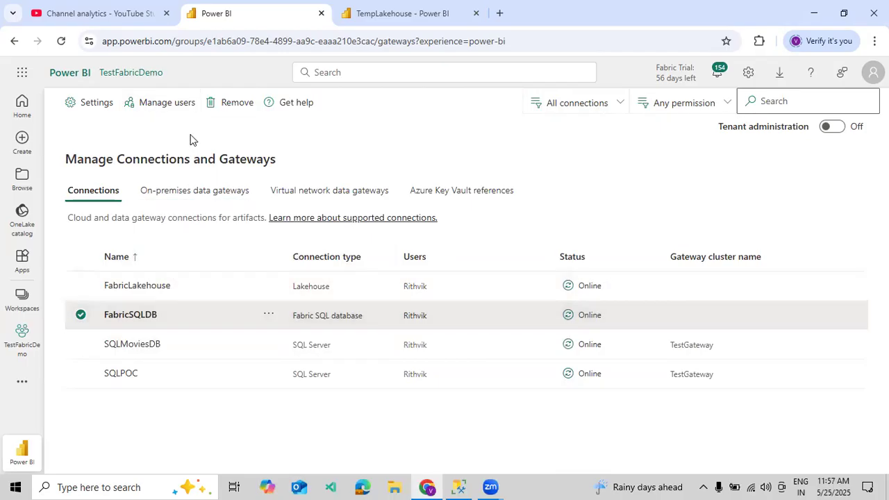
pyautogui.click(166, 102)
pyautogui.click(464, 233)
pyautogui.write('Venkat')
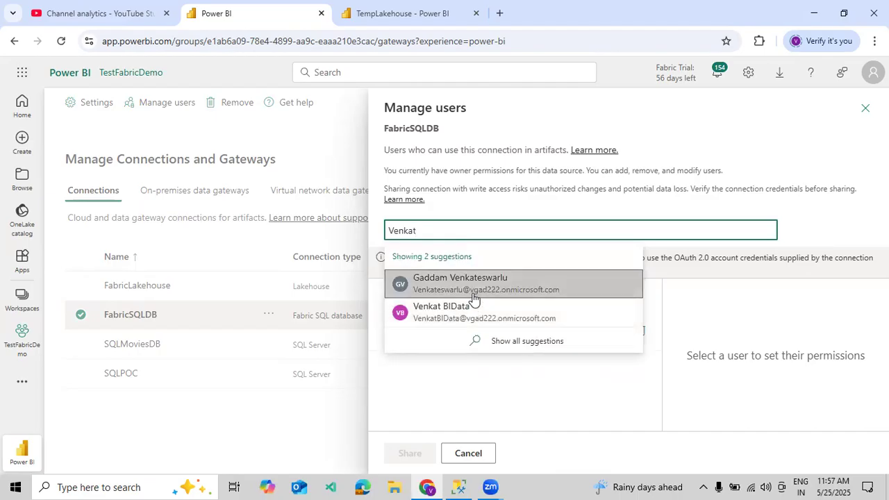
pyautogui.click(477, 285)
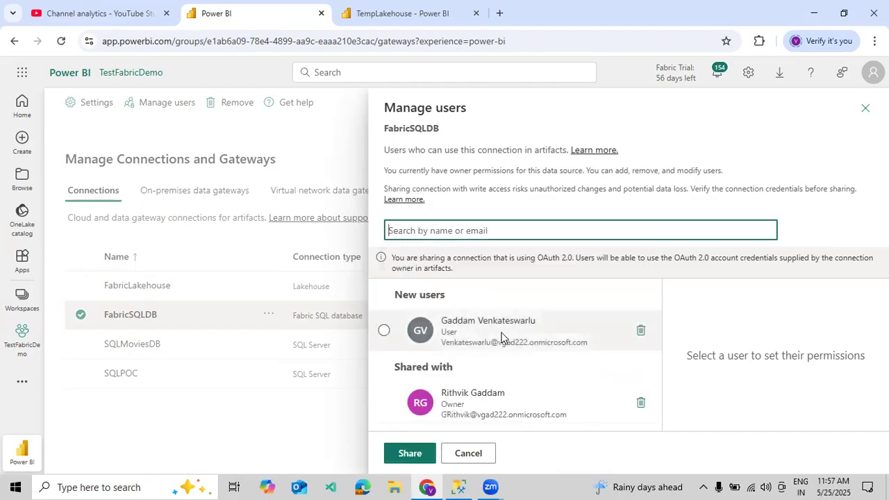
pyautogui.click(702, 360)
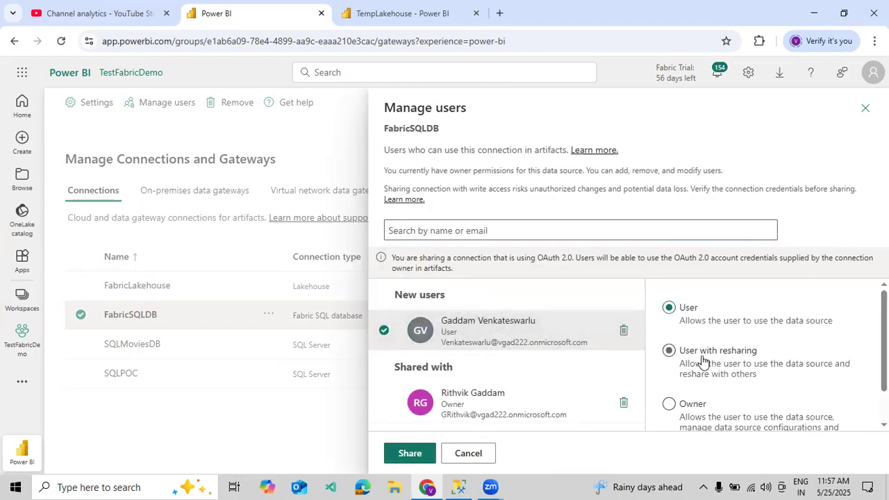
pyautogui.scroll(-1, 702, 360)
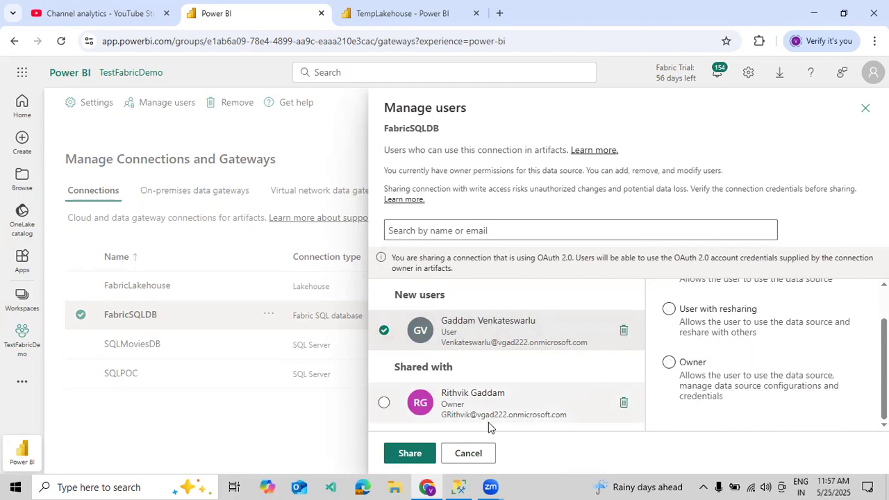
pyautogui.click(403, 455)
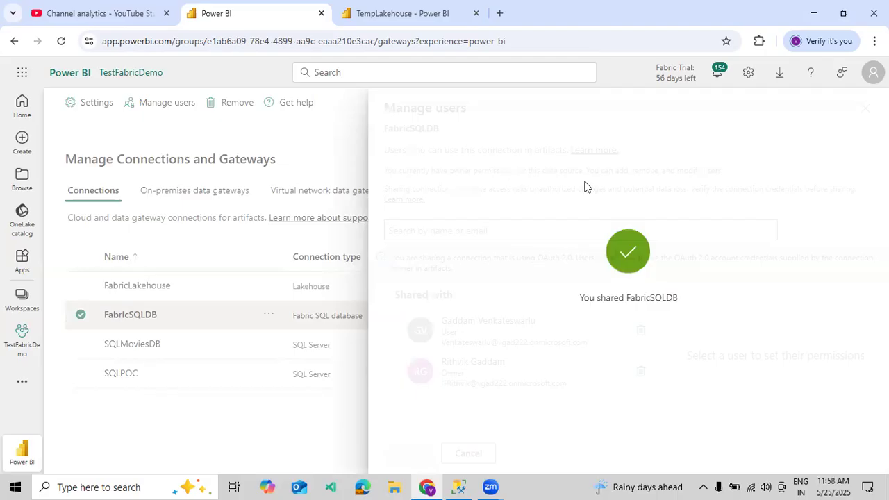
pyautogui.click(223, 413)
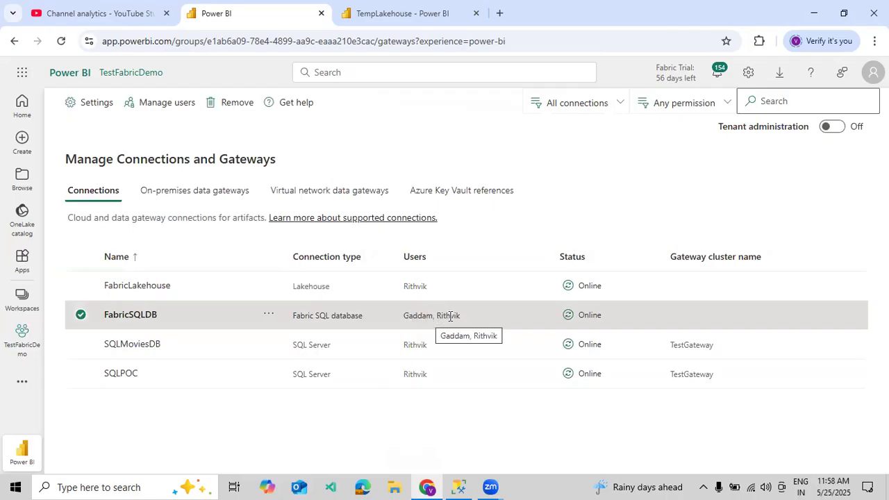
# Review the FabricSQLDB connection's settings, including its connection ID, data source path, authentication and privacy level, and close them.
pyautogui.click(80, 102)
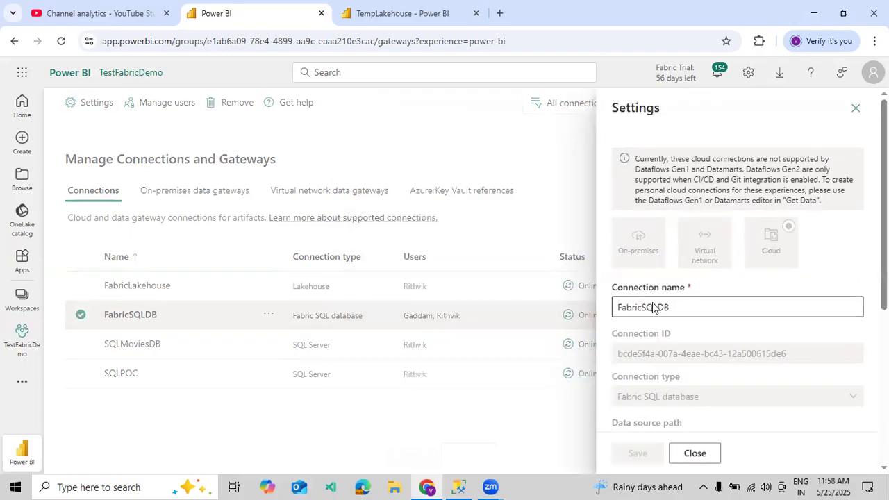
pyautogui.scroll(-3, 674, 314)
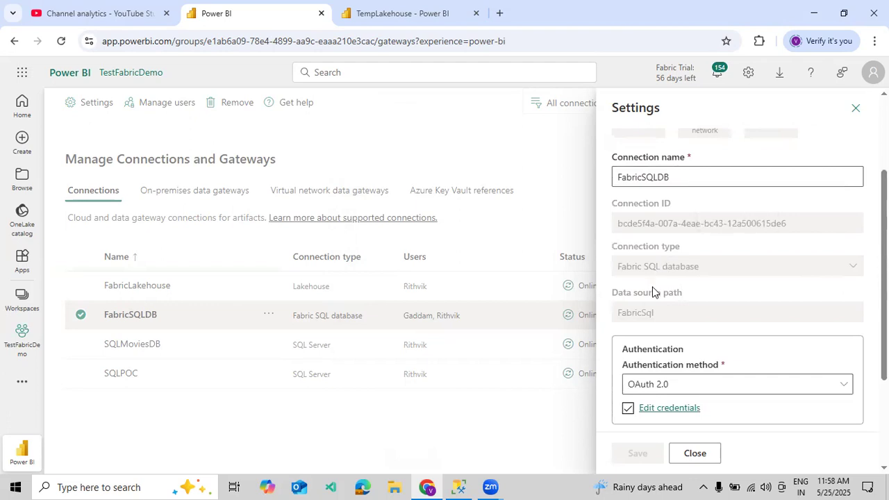
pyautogui.scroll(-1, 653, 278)
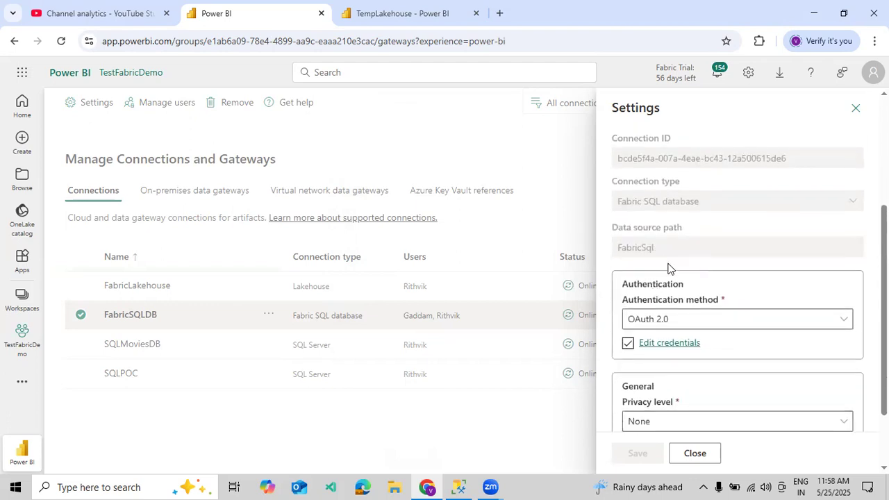
pyautogui.scroll(-1, 676, 291)
pyautogui.scroll(-1, 691, 343)
pyautogui.scroll(5, 704, 354)
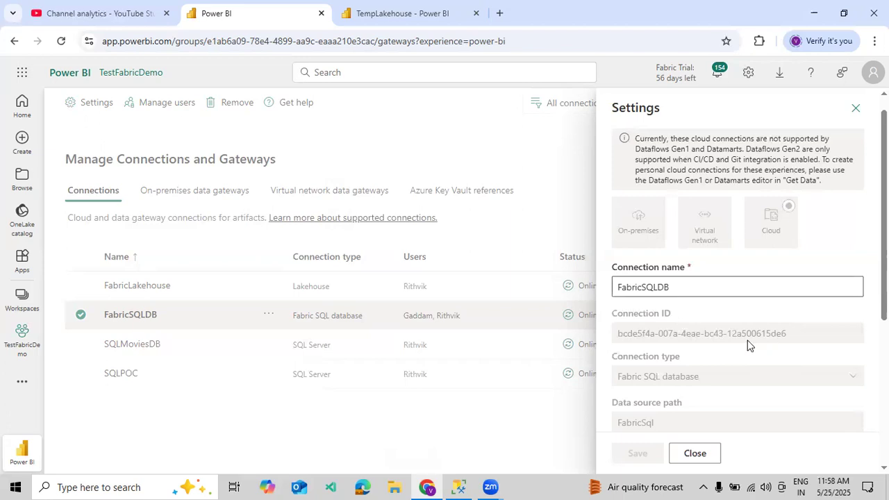
pyautogui.click(856, 108)
# Look up the connection ID in the settings of SQLMoviesDB, highlight it, and close the settings.
pyautogui.click(265, 347)
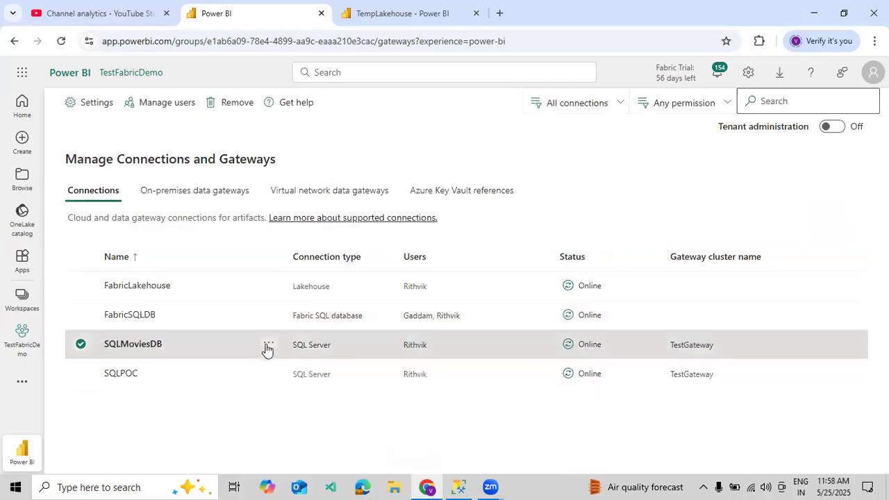
pyautogui.click(268, 346)
pyautogui.click(292, 359)
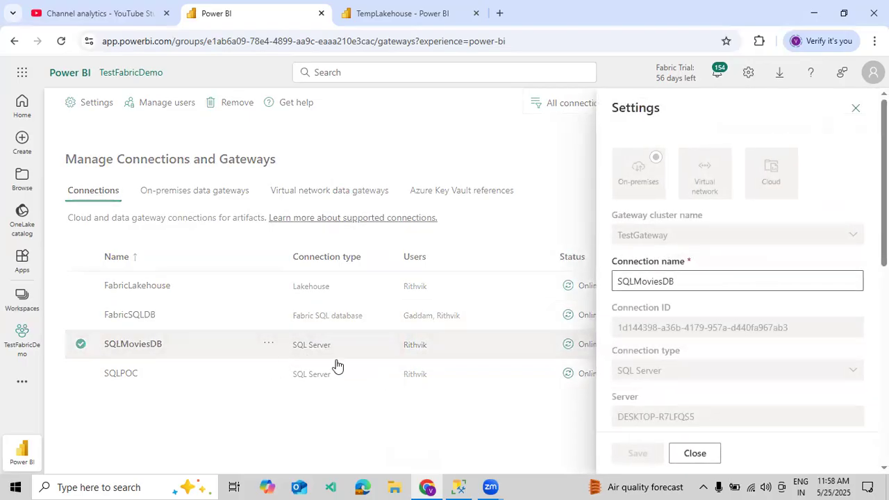
pyautogui.tripleClick(659, 331)
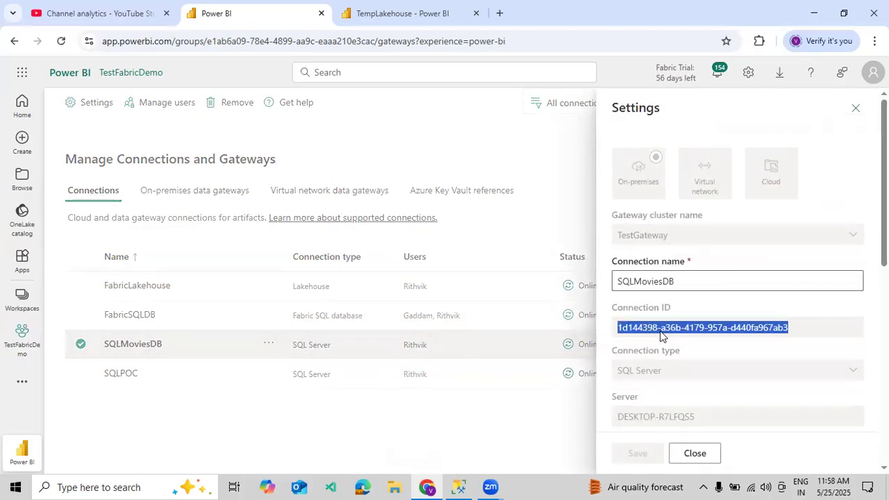
pyautogui.click(855, 108)
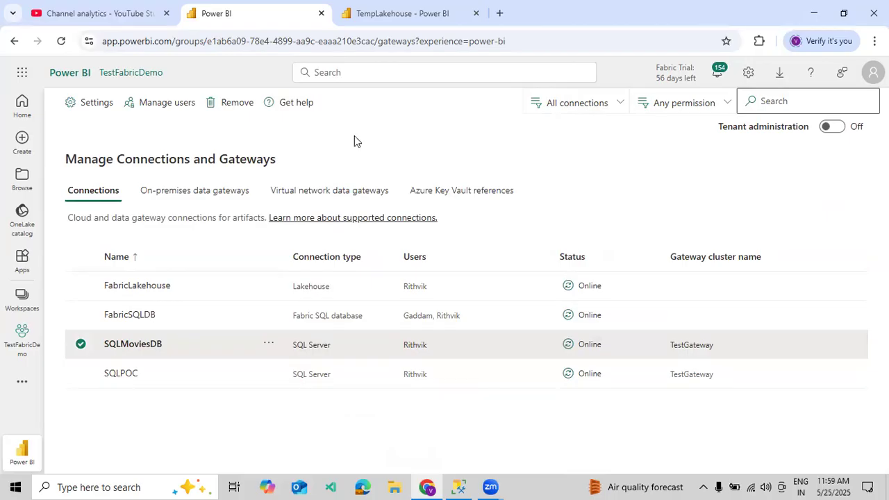
# Search Google for "fabric rest apis" in a new browser tab and open the Microsoft Fabric REST API documentation.
pyautogui.click(486, 21)
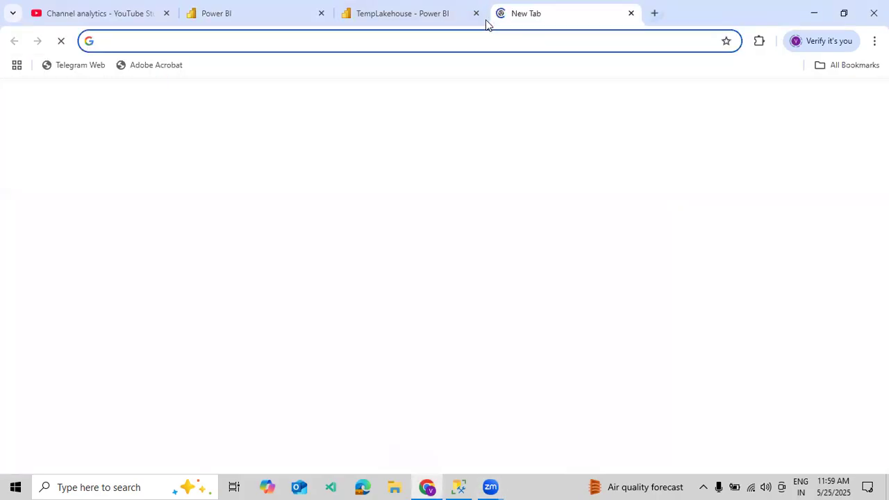
pyautogui.write('go')
pyautogui.press('Return')
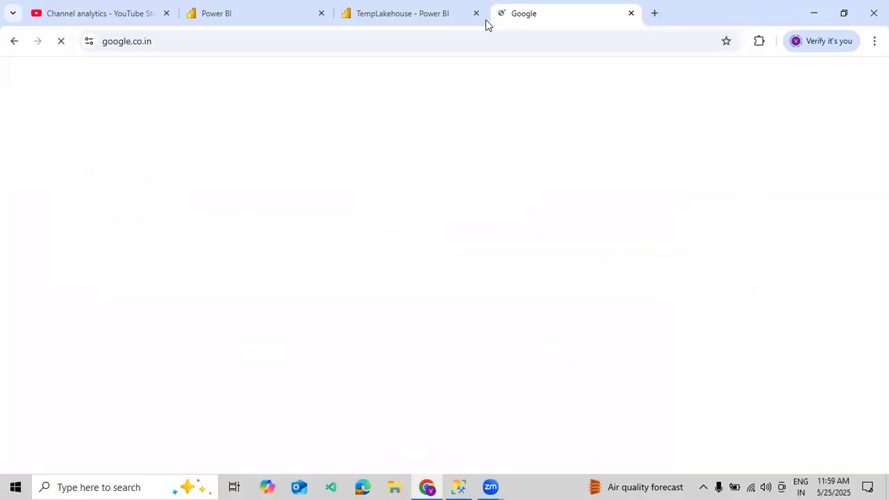
pyautogui.write('fabric')
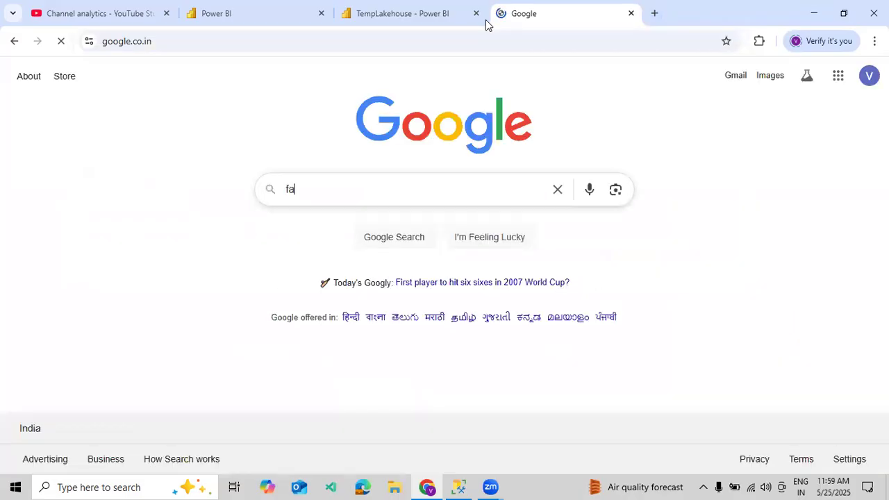
pyautogui.press('Down')
pyautogui.press('Down')
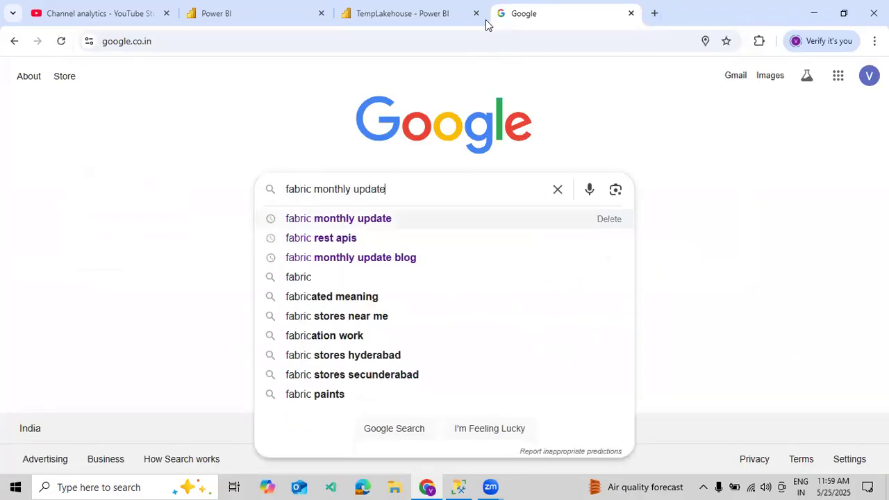
pyautogui.press('Return')
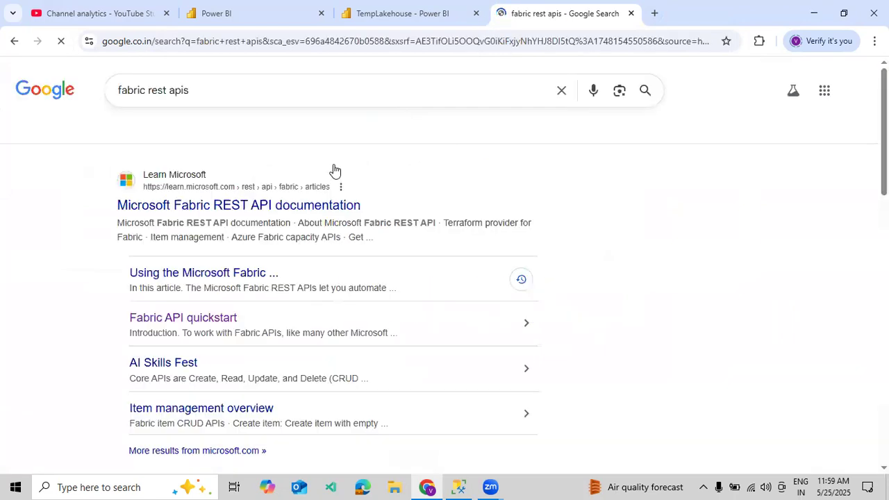
pyautogui.click(246, 213)
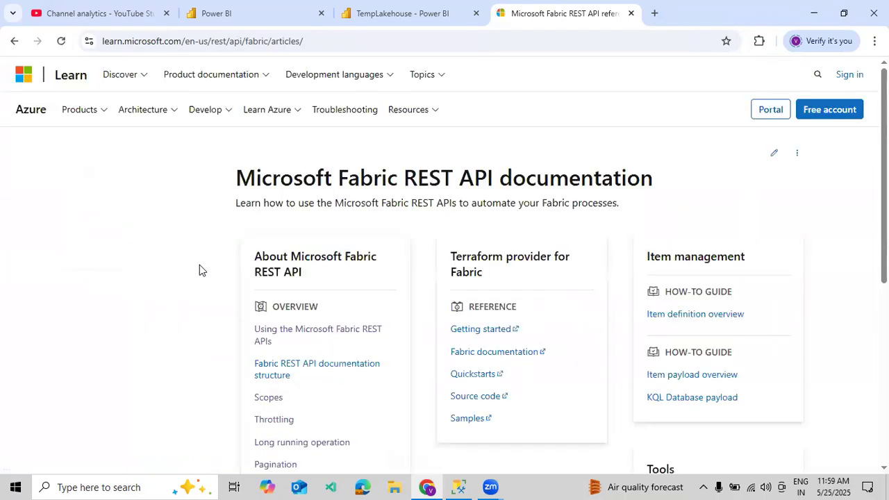
# Open the List Connections reference page under the Core Connections APIs in the Fabric REST API documentation.
pyautogui.scroll(-4, 68, 303)
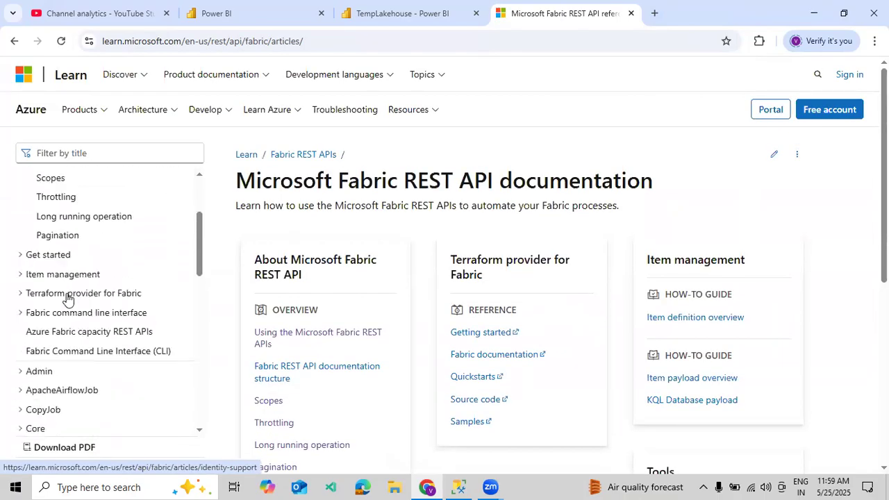
pyautogui.click(27, 300)
pyautogui.scroll(-2, 43, 310)
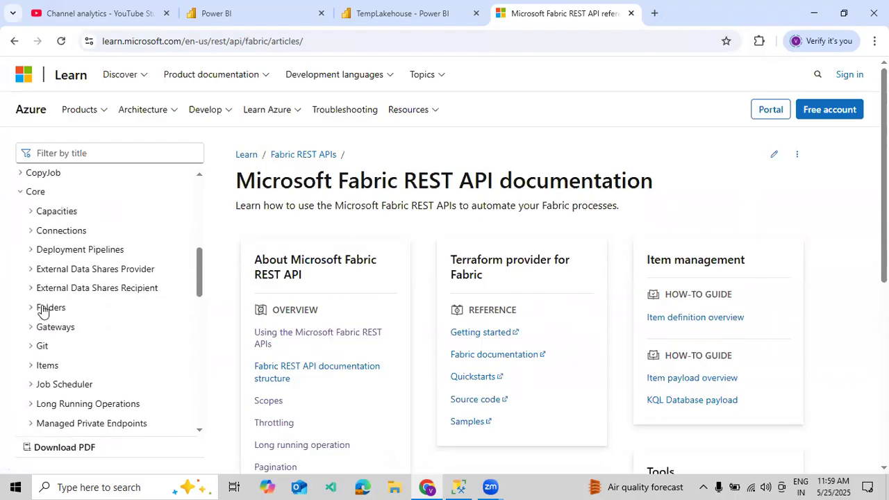
pyautogui.click(61, 208)
pyautogui.scroll(-3, 62, 212)
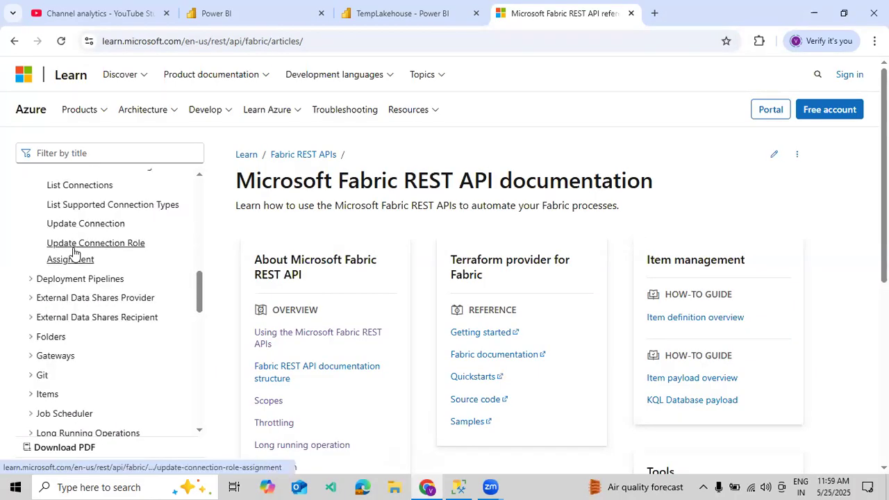
pyautogui.click(104, 205)
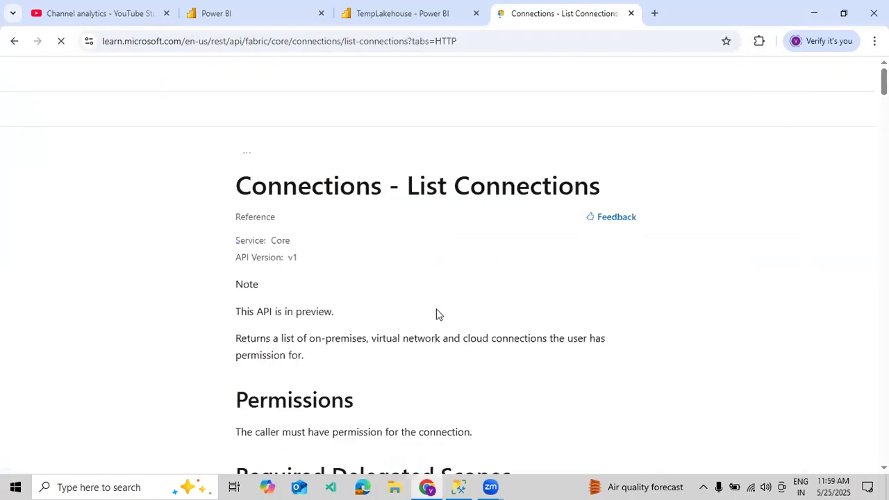
# Examine the request URLs, URI parameters, responses and sample JSON response on the List Connections API reference page.
pyautogui.scroll(-3, 445, 311)
pyautogui.scroll(-10, 450, 304)
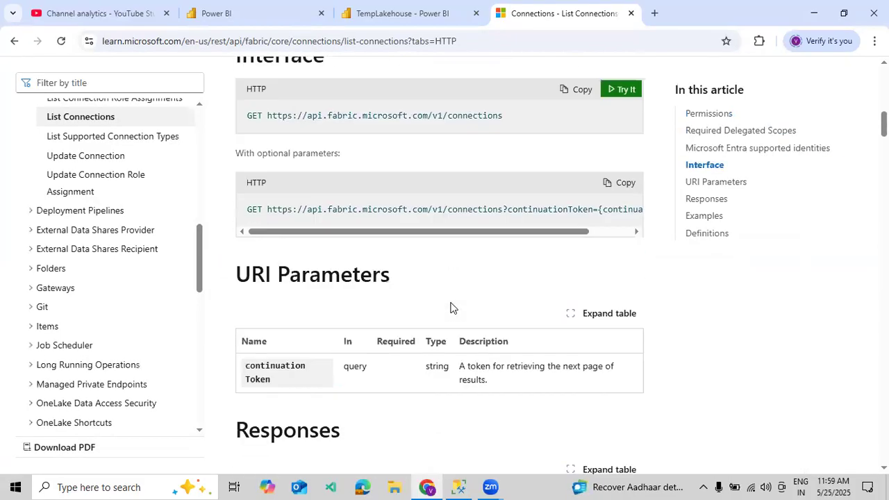
pyautogui.scroll(-8, 450, 306)
pyautogui.moveTo(332, 182); pyautogui.dragTo(428, 431)
pyautogui.click(445, 338)
pyautogui.scroll(-3, 438, 327)
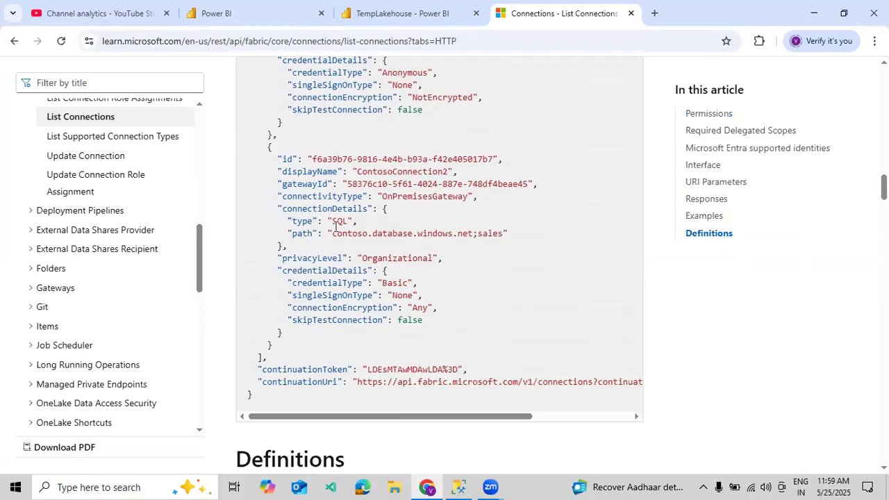
pyautogui.scroll(10, 358, 236)
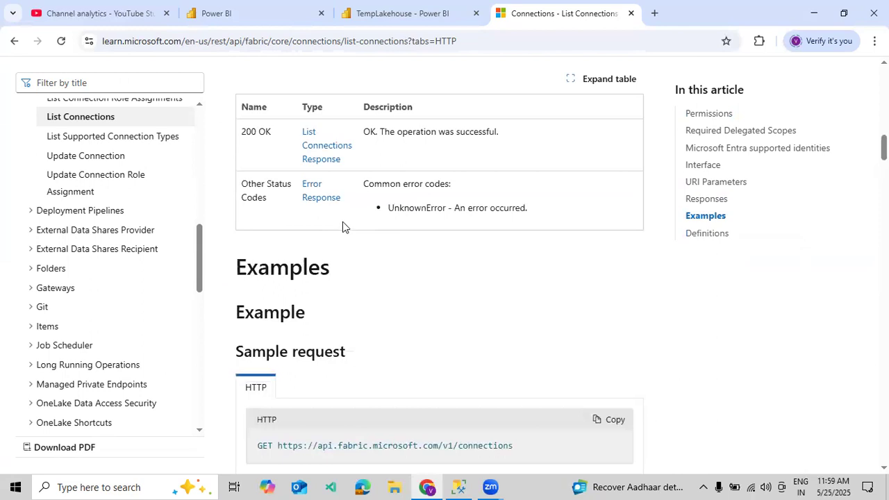
# Switch back to Power BI's connection management page, review the settings of the on-premises data gateway TestGateway, and close them.
pyautogui.click(373, 20)
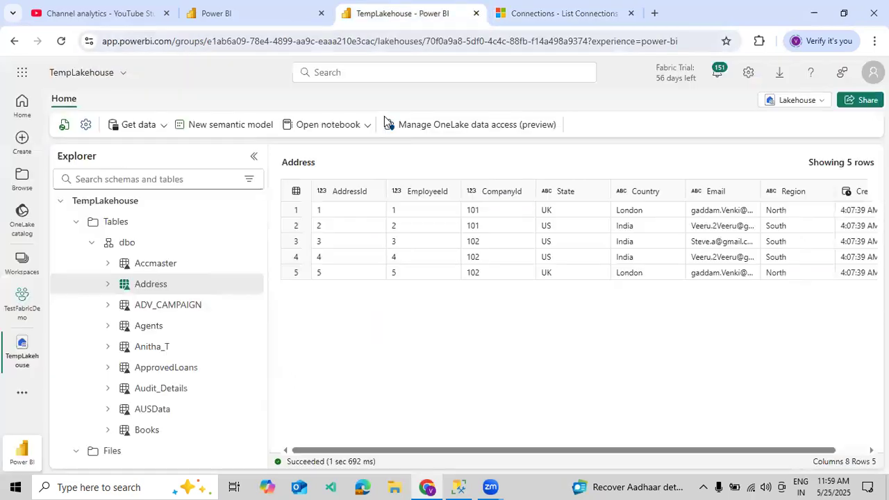
pyautogui.click(238, 20)
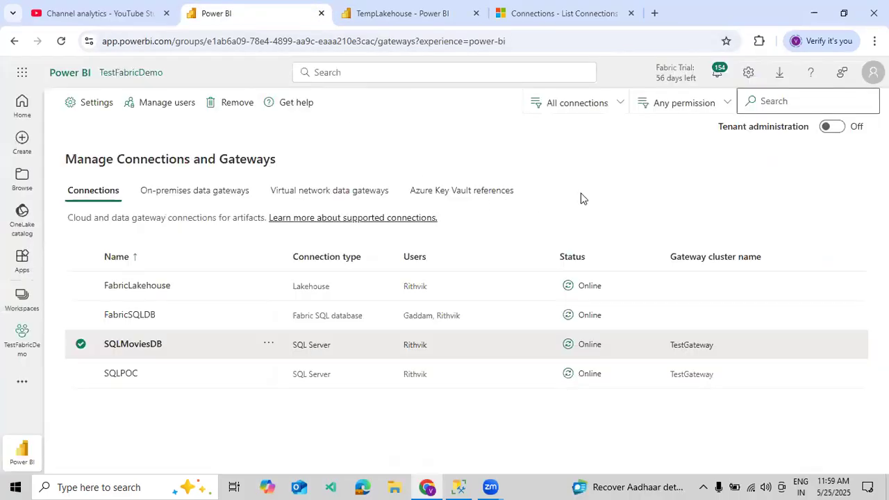
pyautogui.click(246, 191)
pyautogui.click(295, 287)
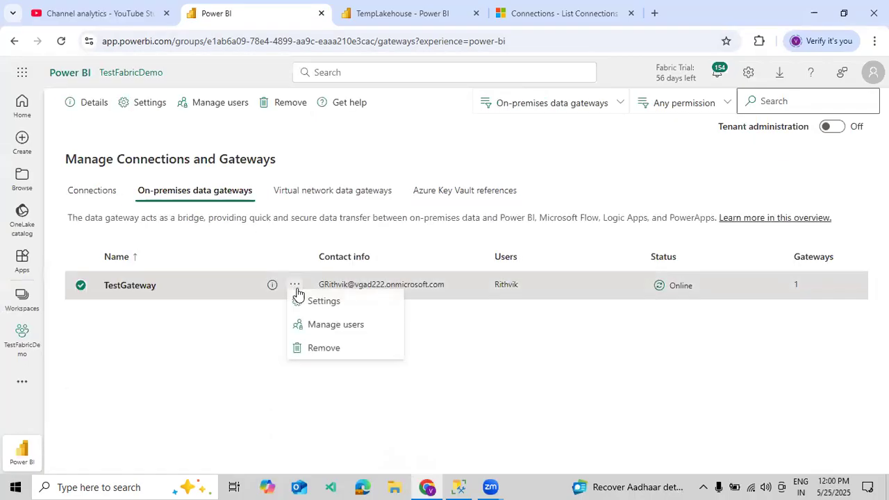
pyautogui.click(321, 302)
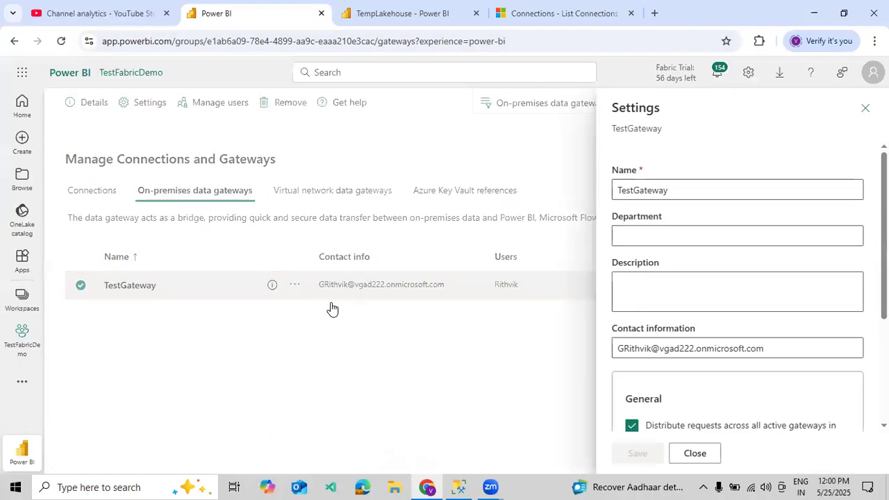
pyautogui.scroll(-2, 628, 292)
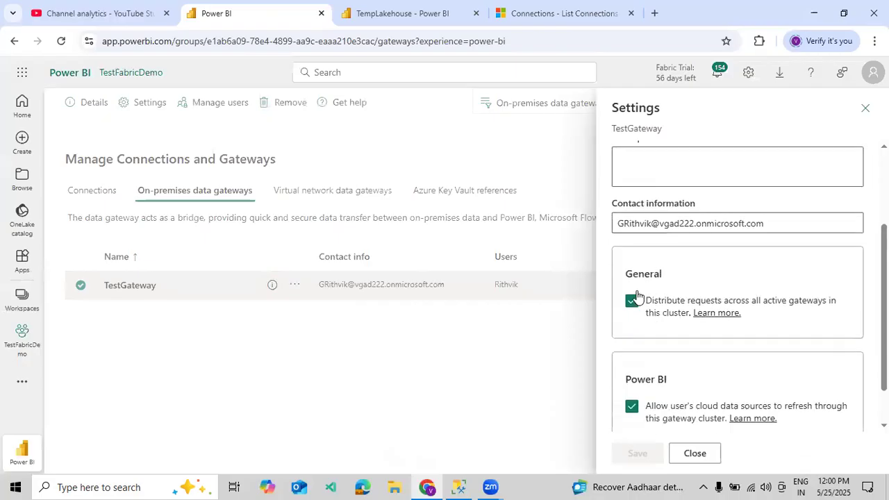
pyautogui.click(695, 452)
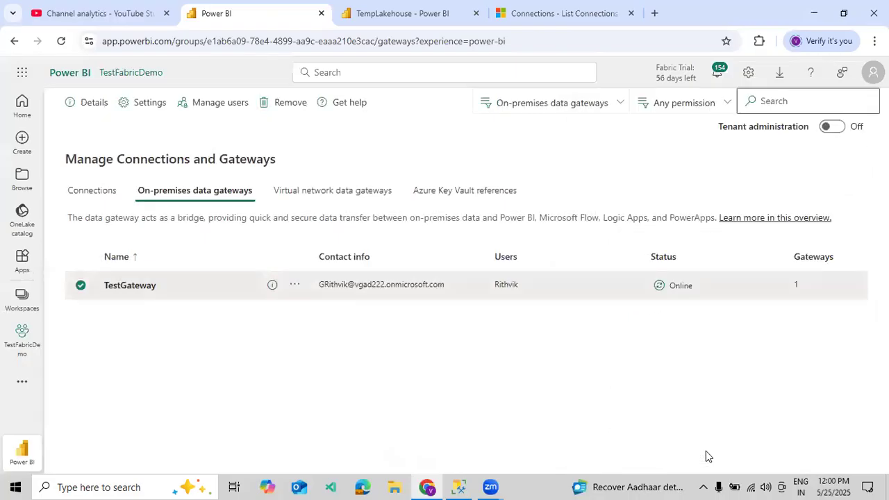
# Check the cluster details of TestGateway, close them, and return to the list of all connections.
pyautogui.click(330, 289)
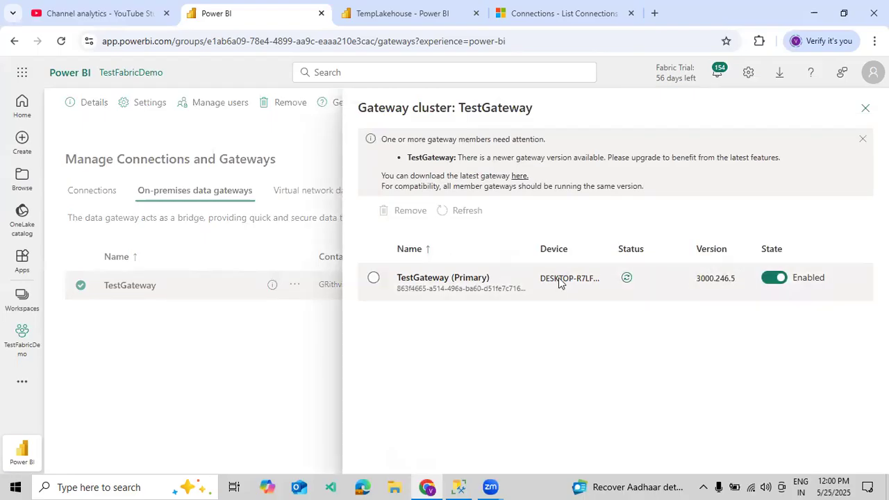
pyautogui.click(865, 108)
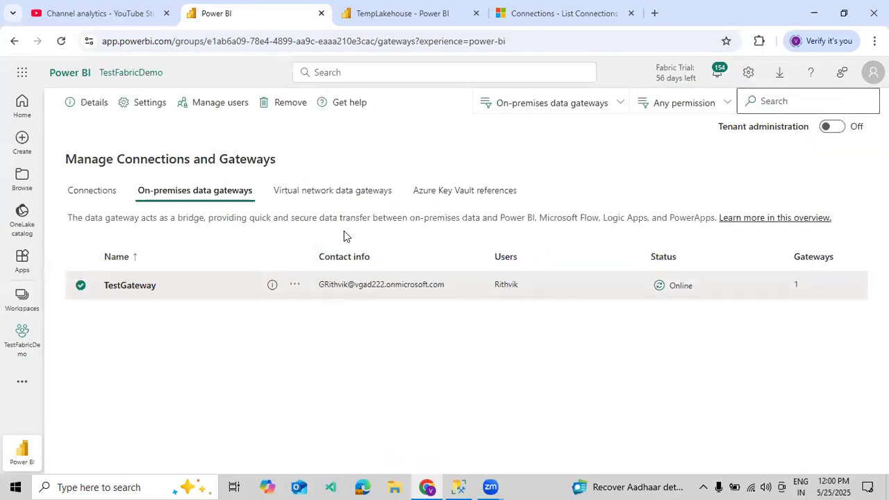
pyautogui.click(72, 190)
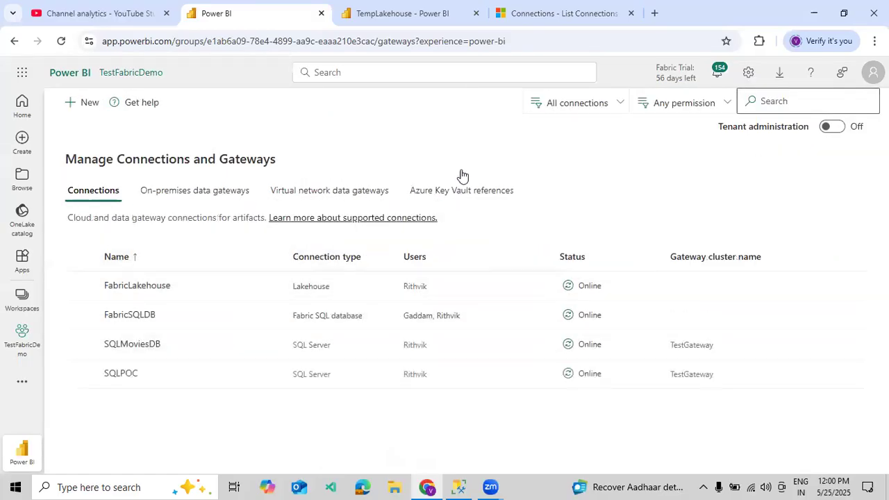